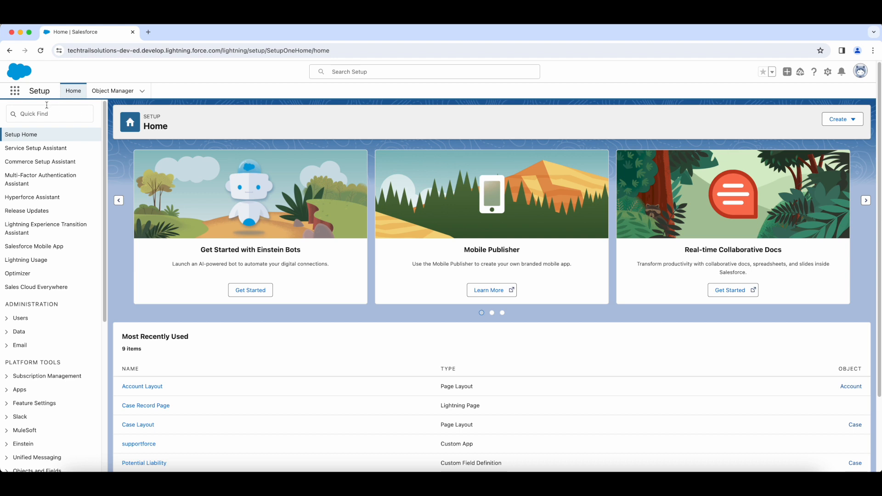
- Open the Service Console app from the full list of apps
click(15, 92)
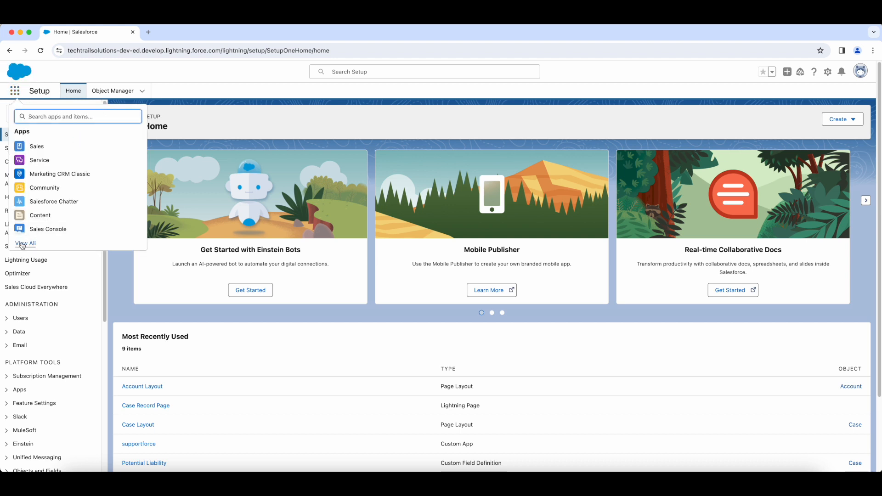
click(22, 244)
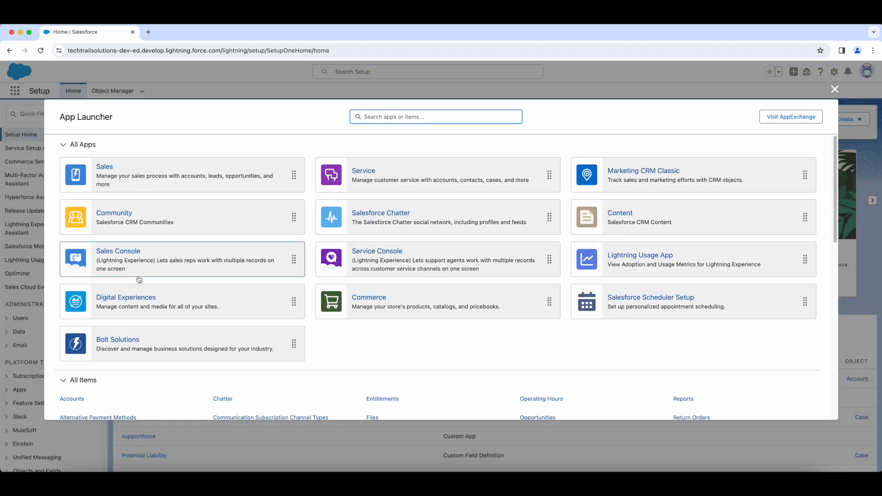
click(380, 254)
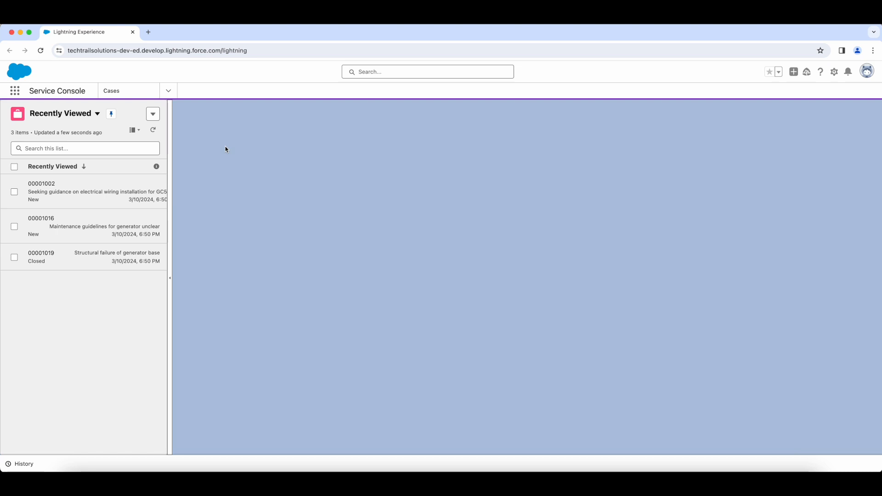
- Show the accounts list and view the details of the Burlington Textiles Corp of America account
click(168, 92)
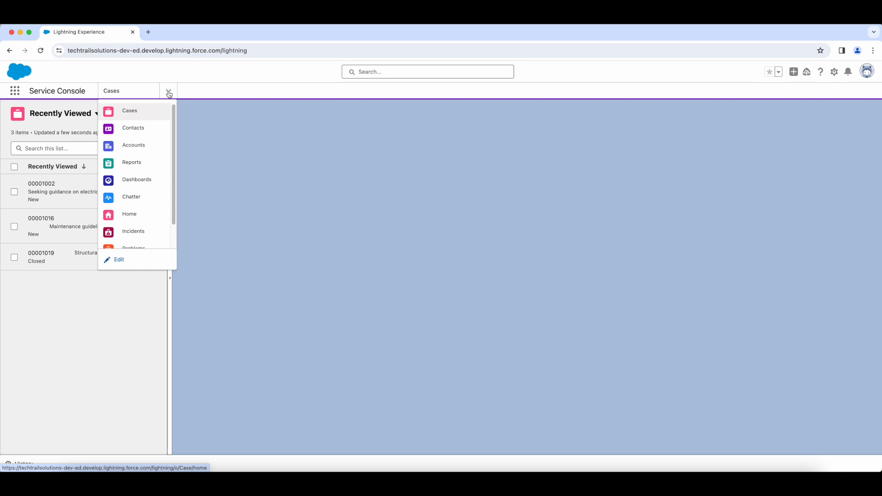
click(133, 145)
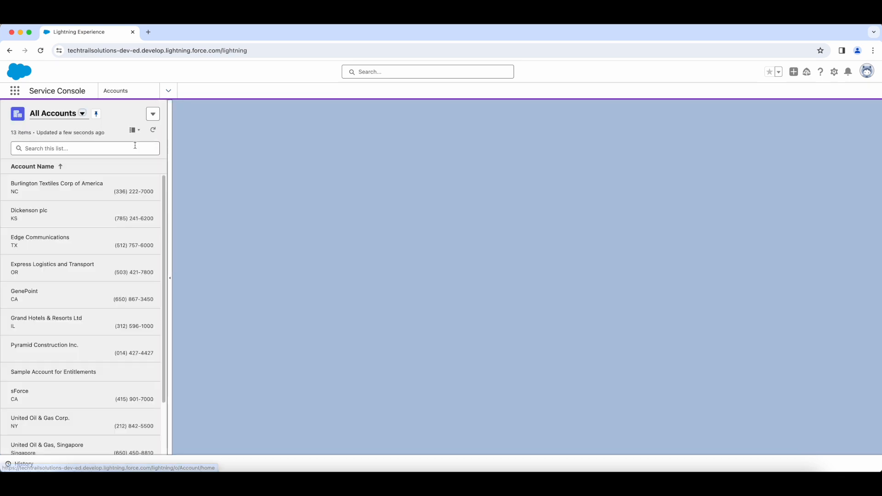
click(76, 186)
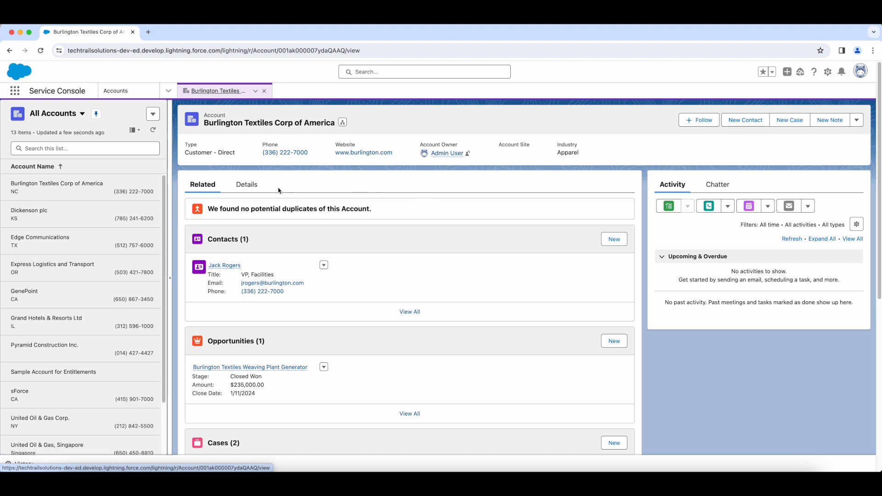
click(247, 186)
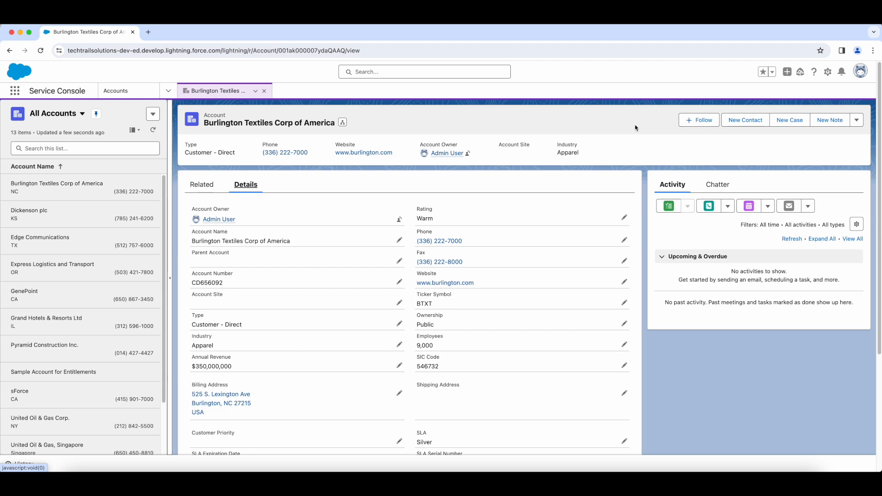
- Open the account's record page for editing and examine its Record Detail component and the available account fields
click(827, 74)
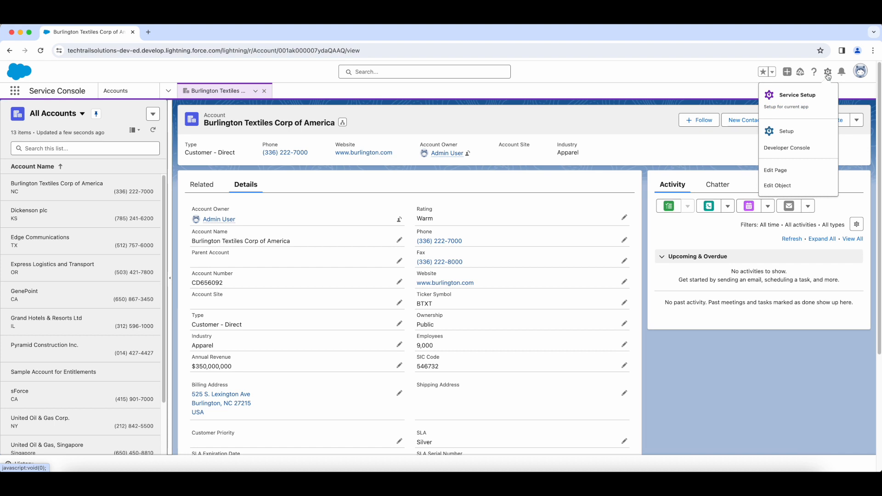
click(803, 172)
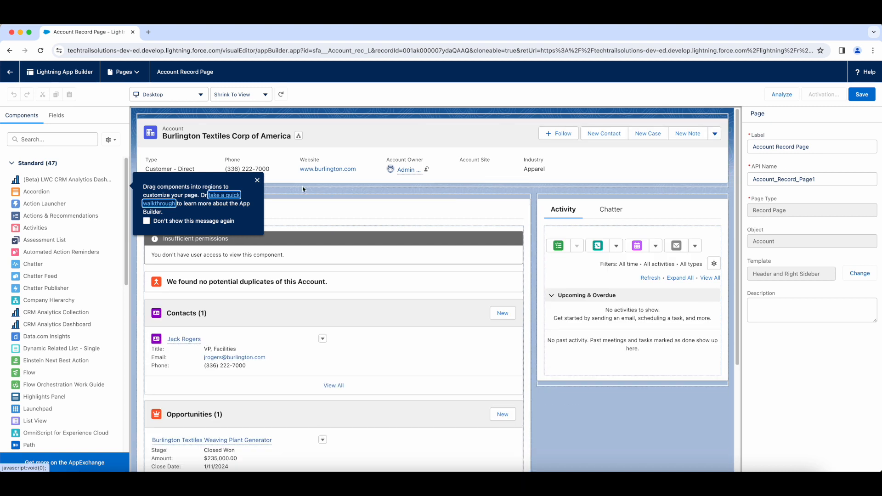
click(257, 181)
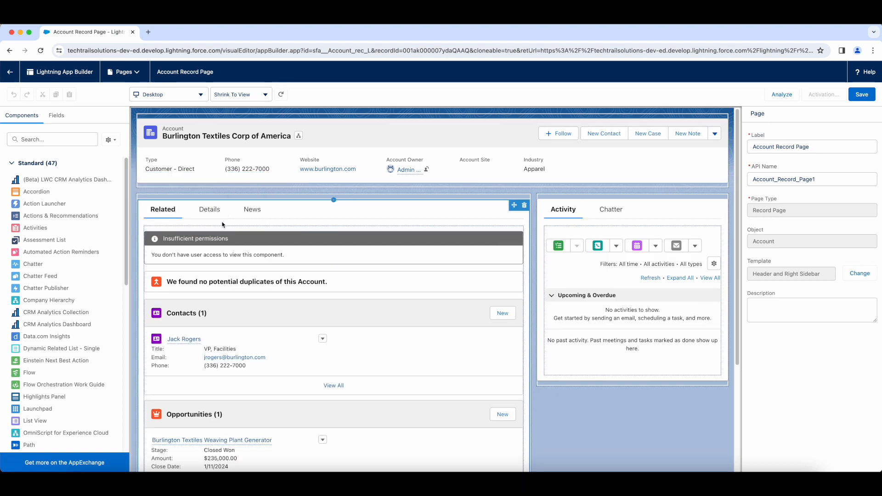
click(209, 210)
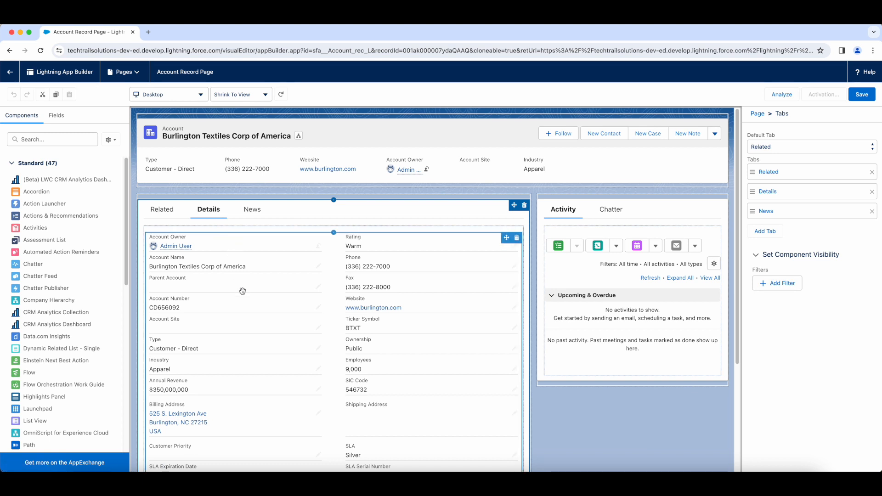
click(275, 286)
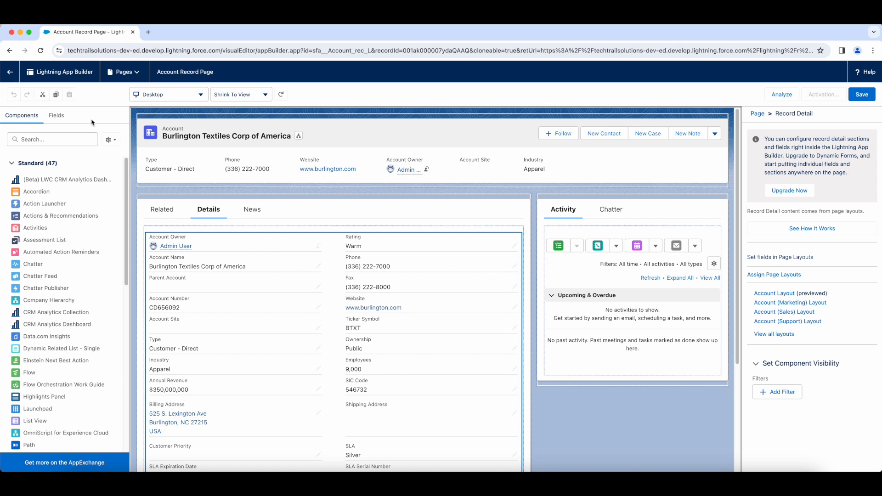
click(58, 119)
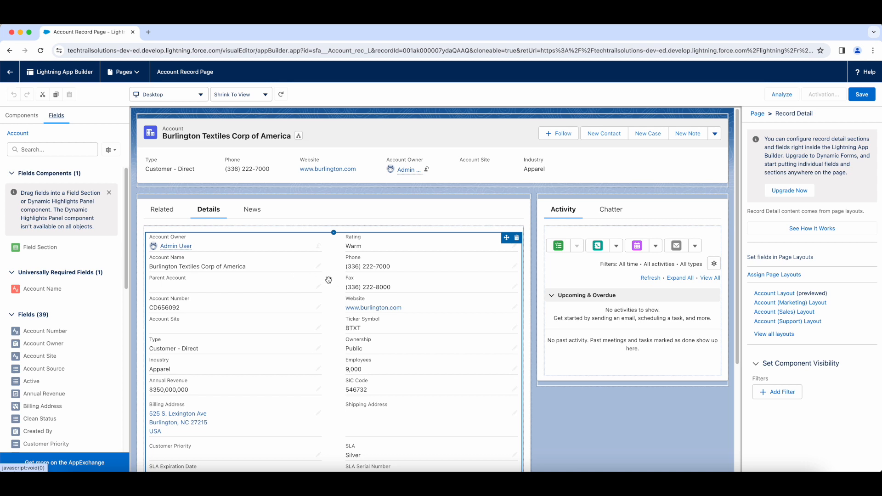
- Try upgrading the account's Record Detail to Dynamic Forms with Account Layout as the source, and leave the page without saving
click(795, 192)
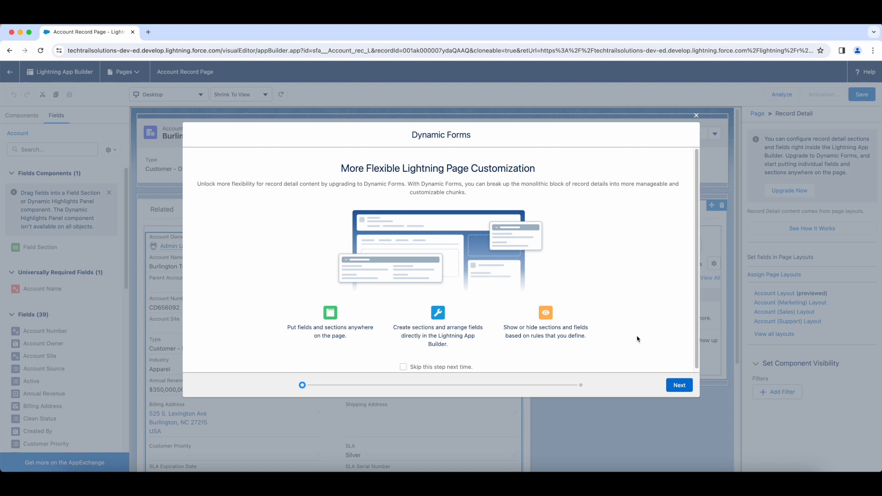
click(679, 385)
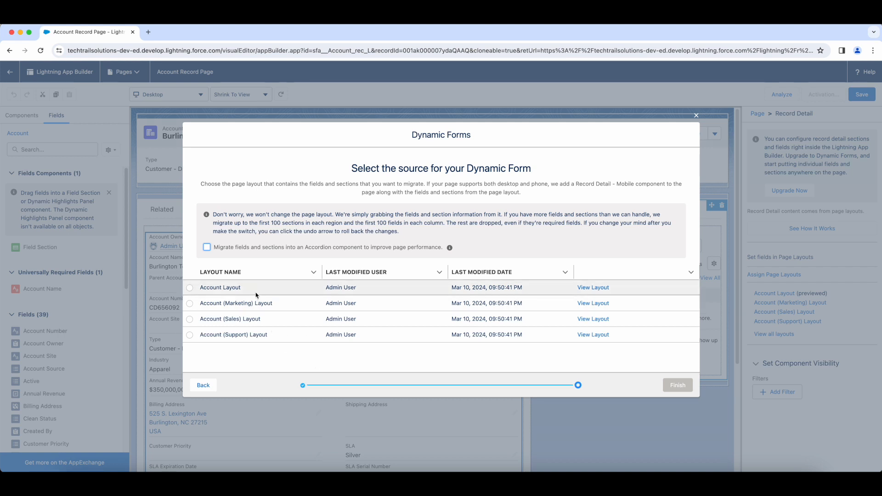
click(190, 288)
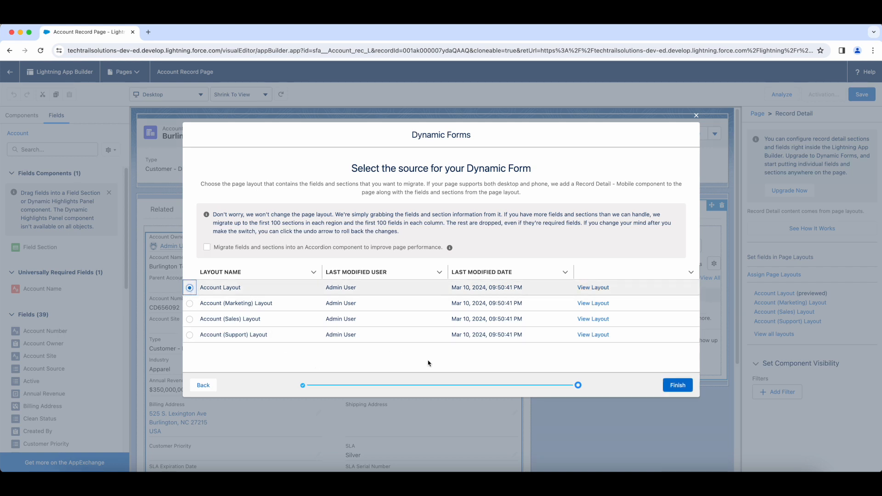
click(678, 387)
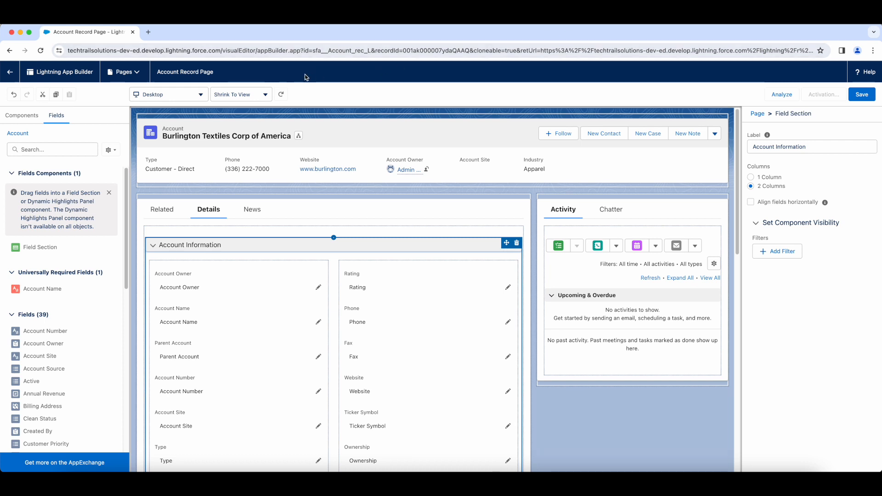
click(10, 74)
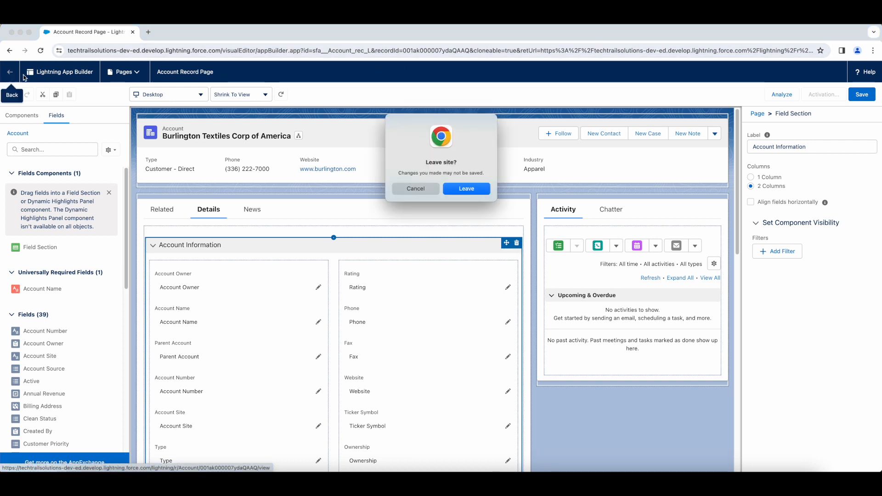
click(466, 188)
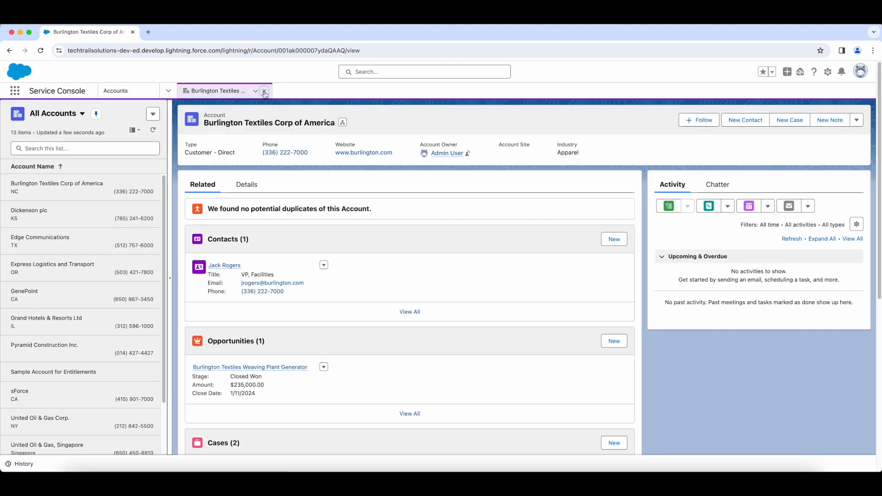
- Close the account record and open the recently viewed case about electrical wiring installation for GC5060
click(264, 91)
click(168, 92)
click(133, 111)
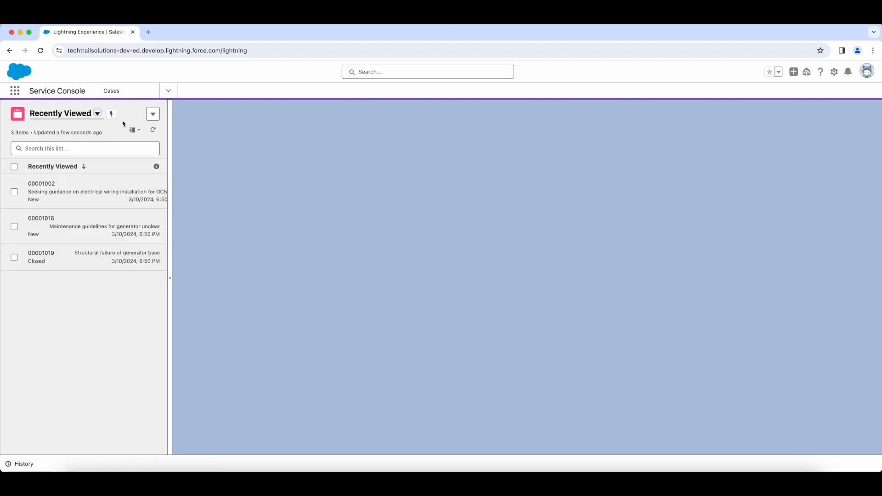
click(83, 192)
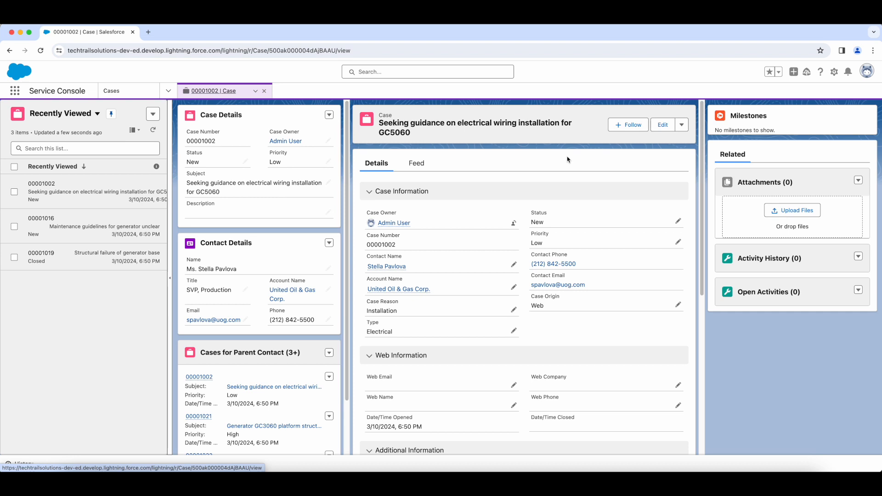
- Open the case's record page for editing and look over the fields in its Case Information section
click(834, 73)
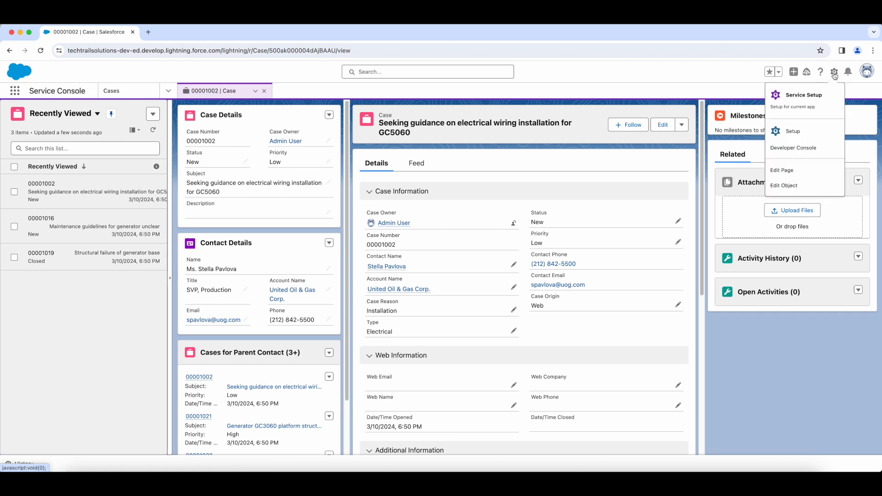
click(805, 172)
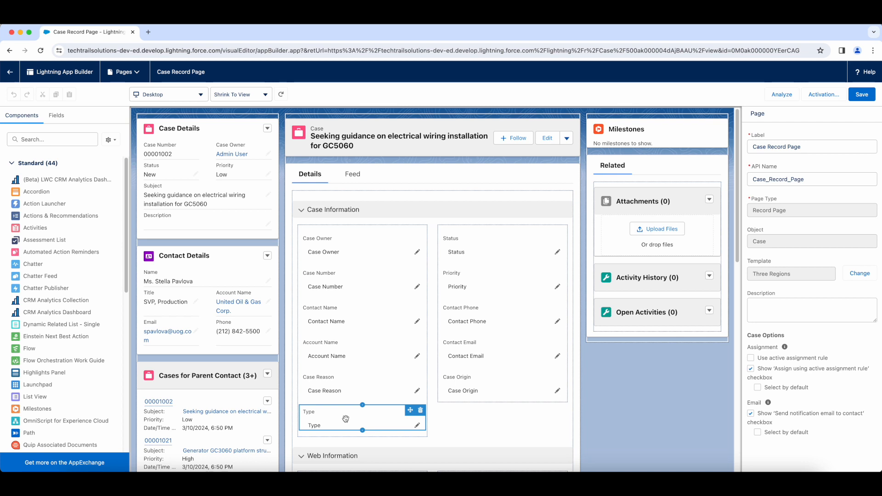
scroll(510, 424, down, 1)
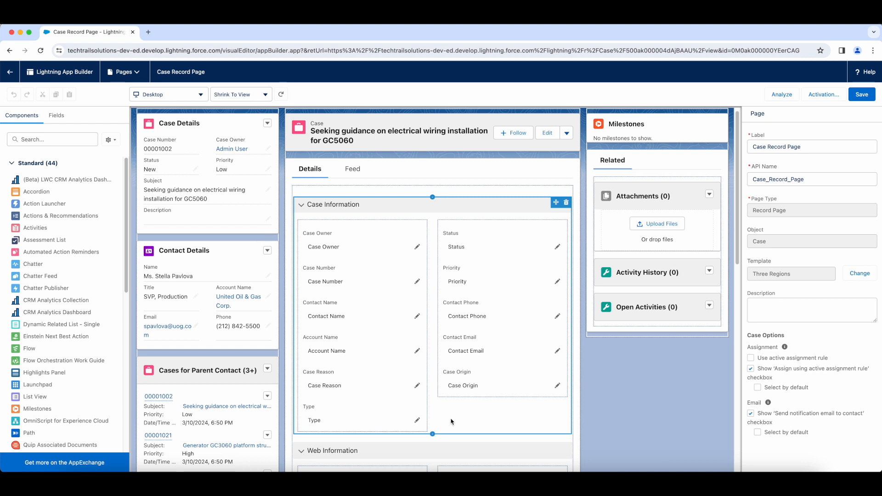
scroll(451, 421, down, 1)
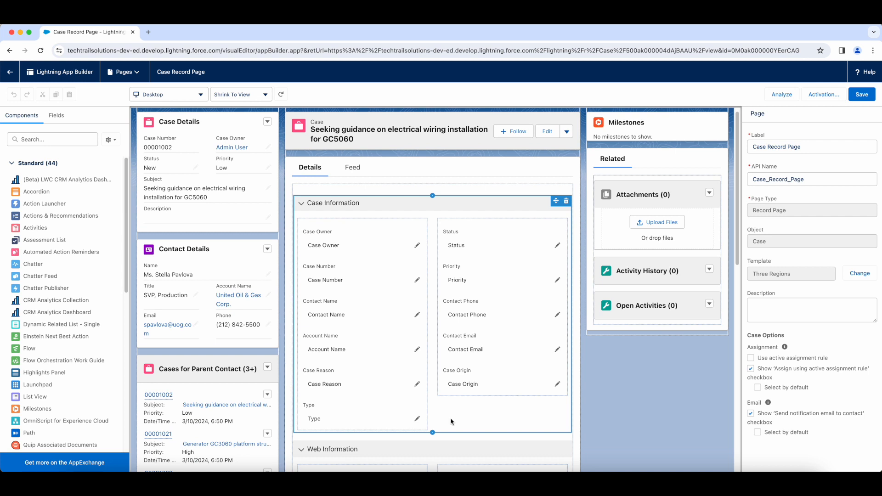
scroll(450, 421, down, 1)
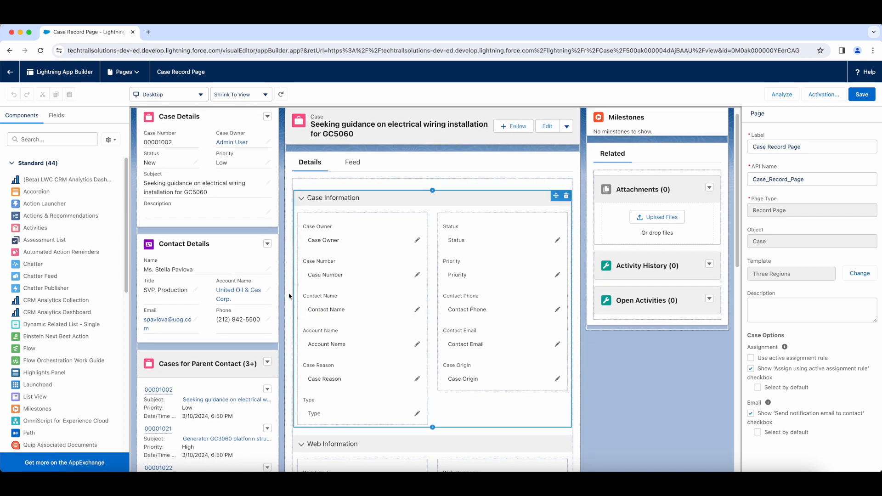
- Insert a new Field Section between the Case Information and Web Information sections
click(57, 118)
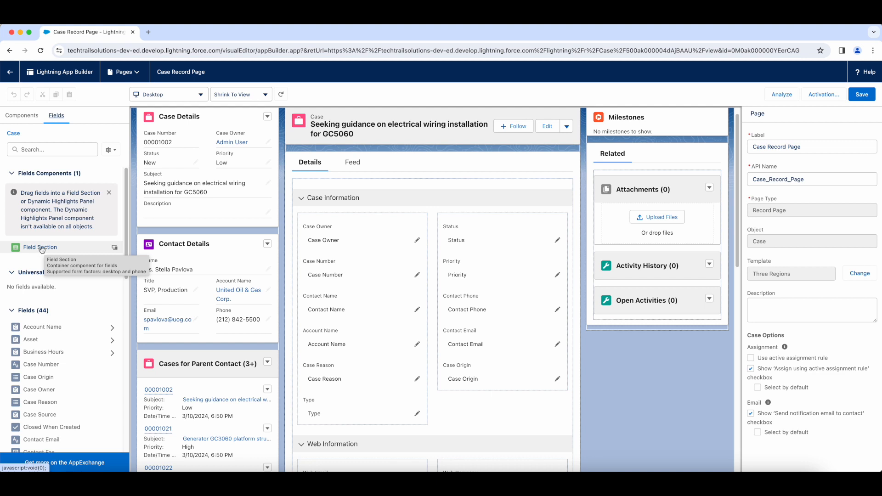
drag(41, 249, 445, 434)
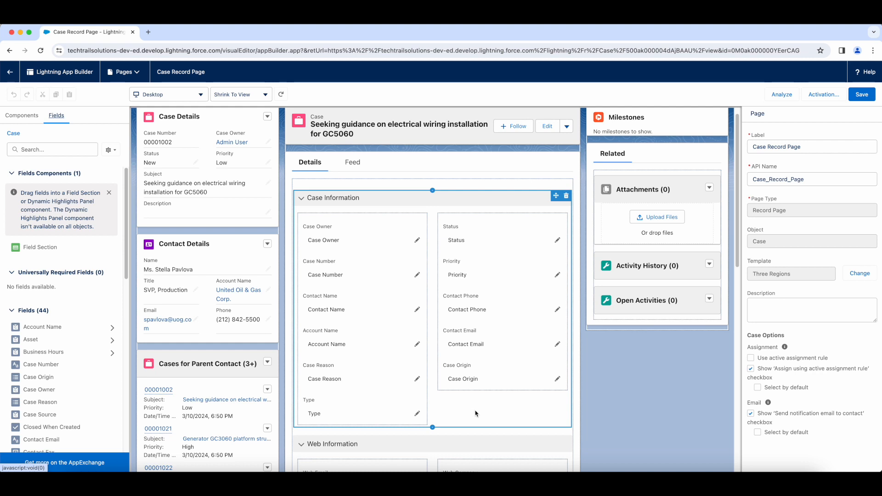
click(432, 428)
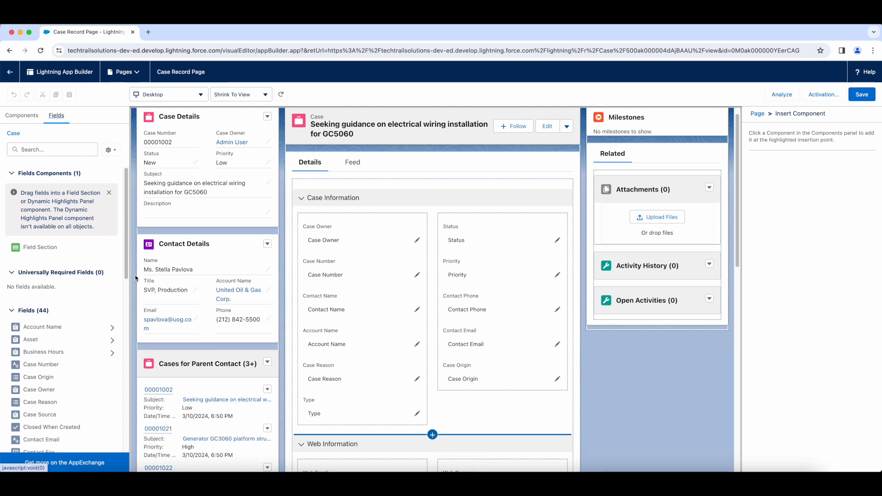
click(41, 248)
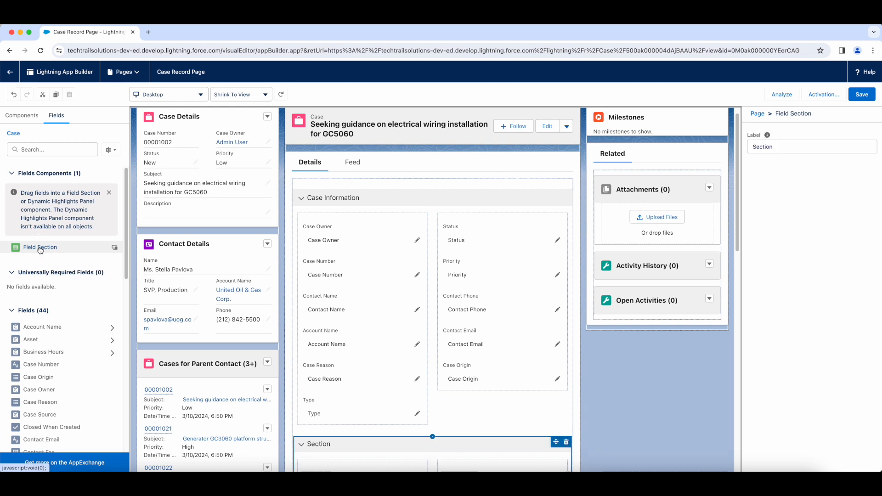
- Label the new field section "Dynamic Section"
scroll(484, 417, down, 1)
scroll(485, 416, down, 3)
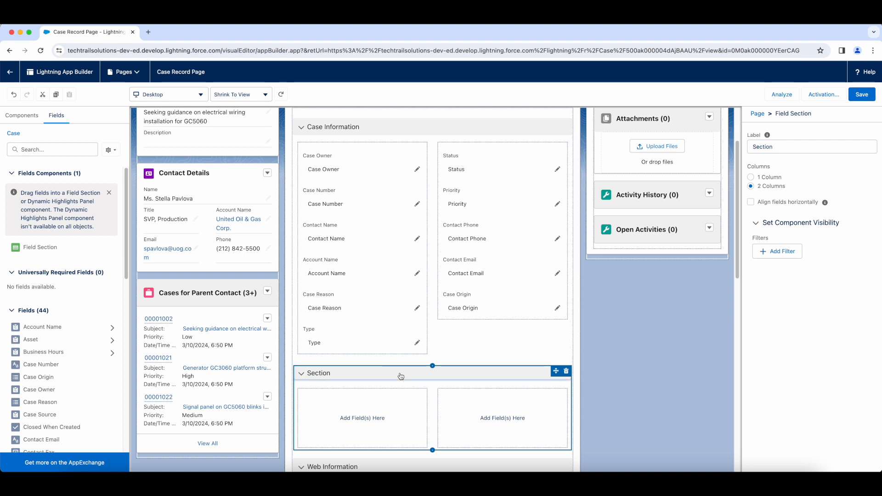
click(765, 147)
double_click(765, 147)
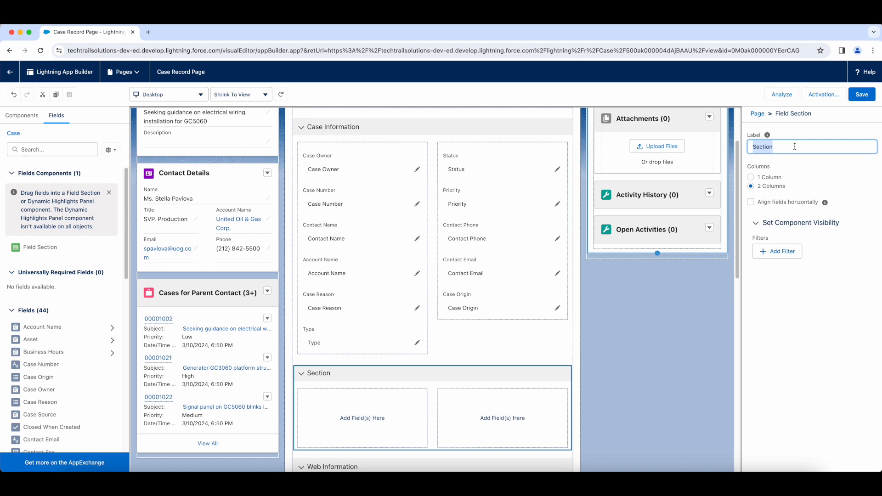
text(Dy)
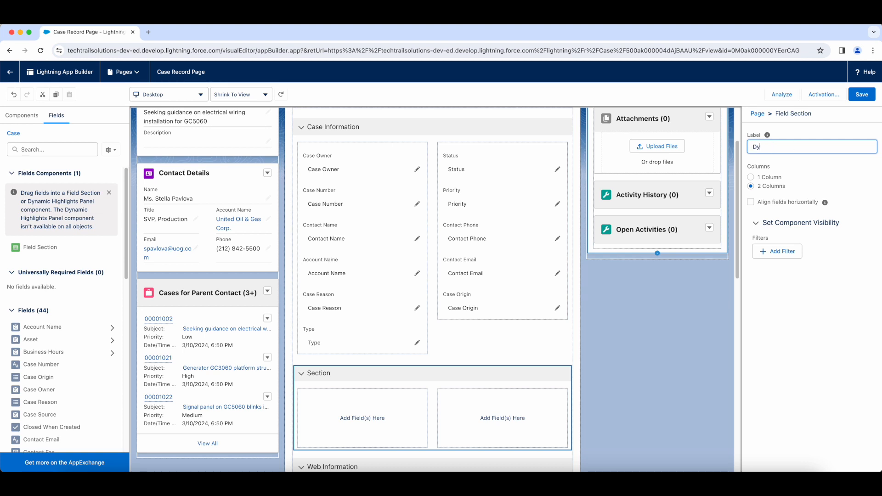
text(namic Section)
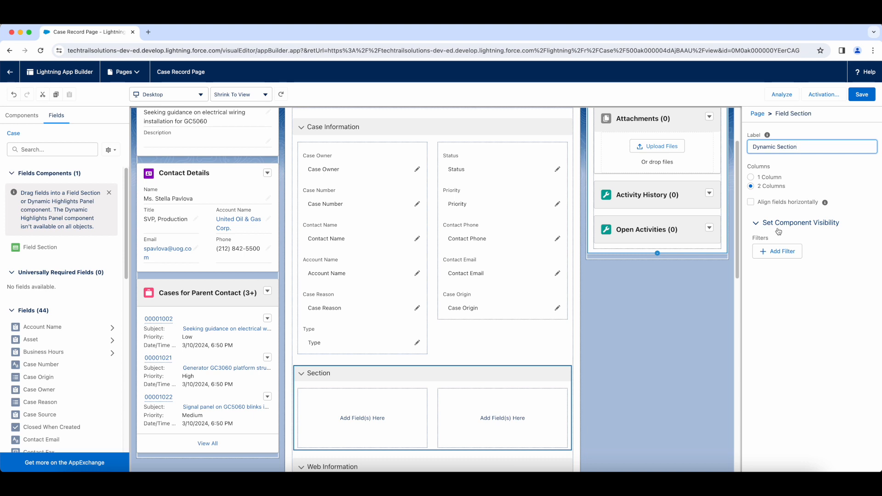
- Add a component visibility filter to Dynamic Section requiring the record's Type to equal Technical Support
click(782, 251)
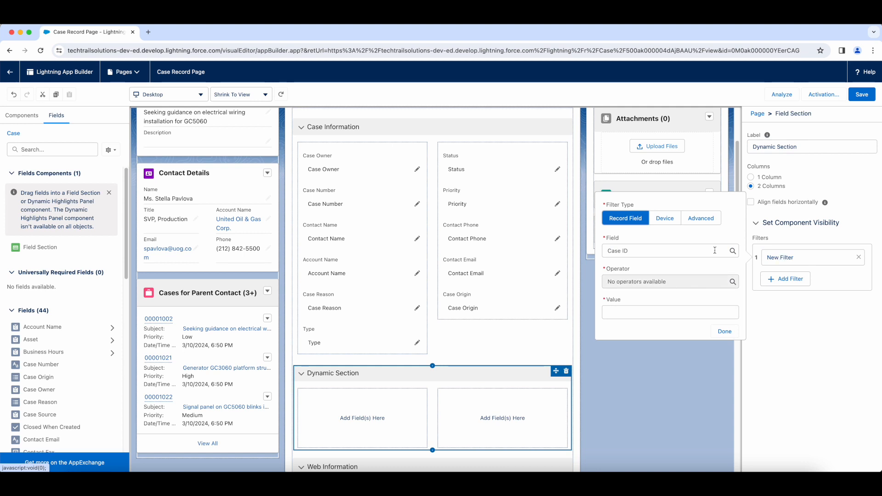
click(659, 250)
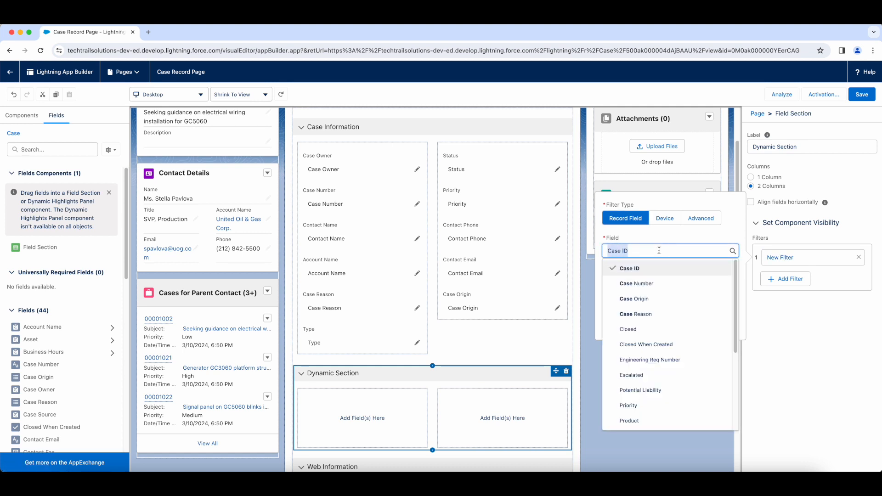
text(type)
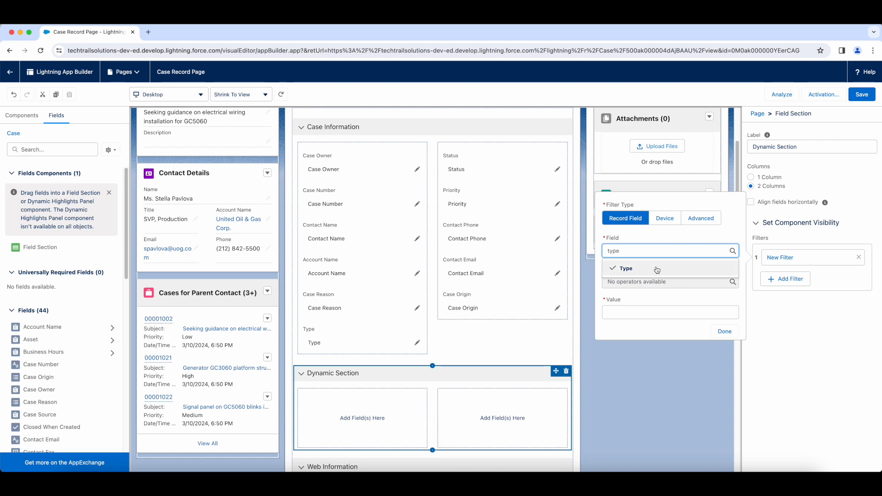
click(657, 270)
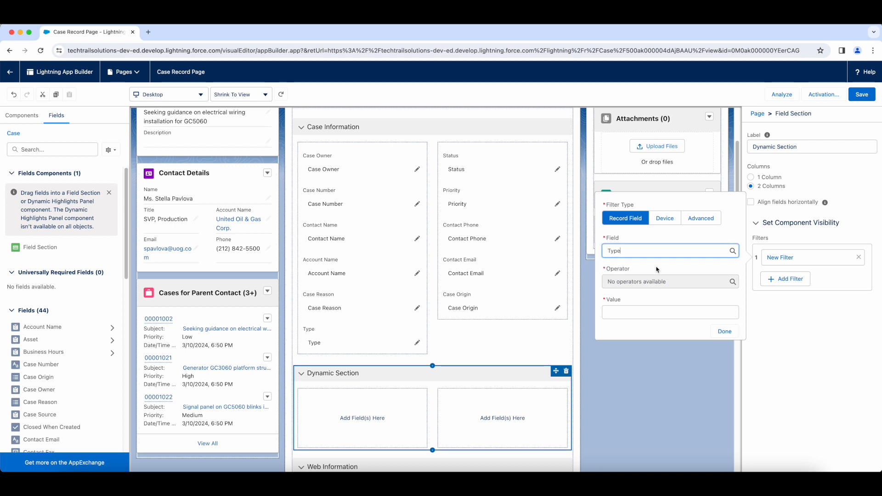
click(668, 313)
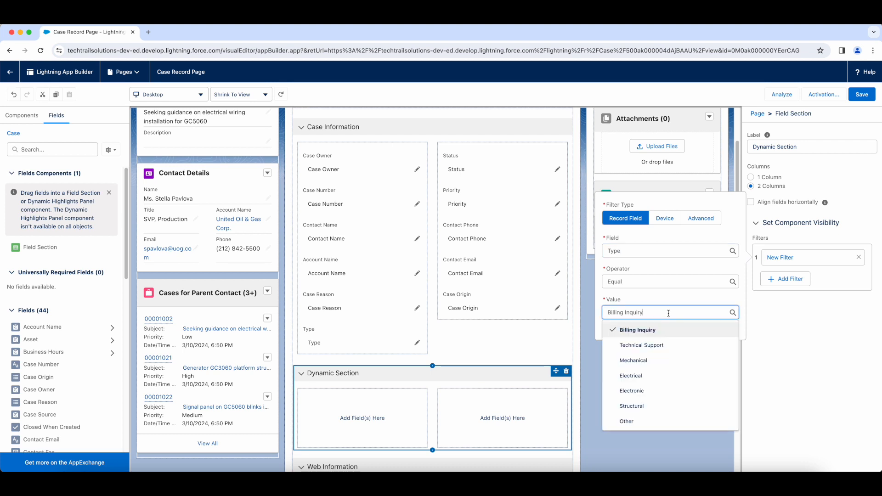
click(671, 346)
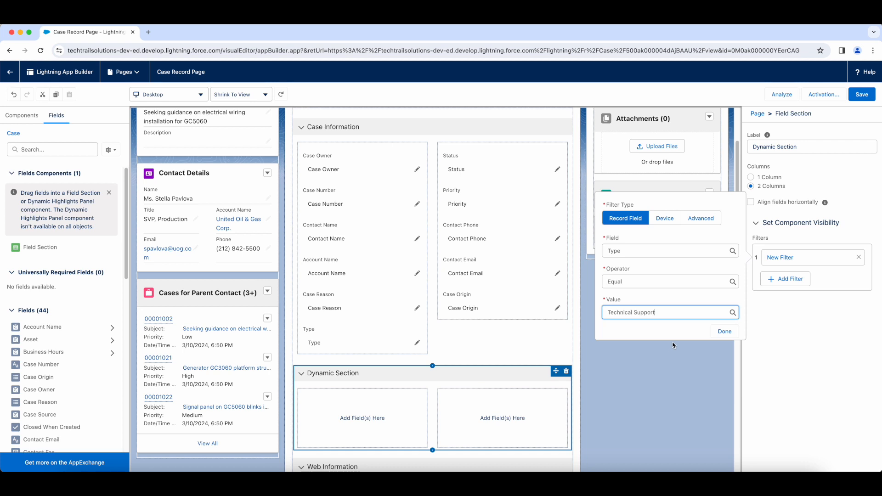
click(725, 333)
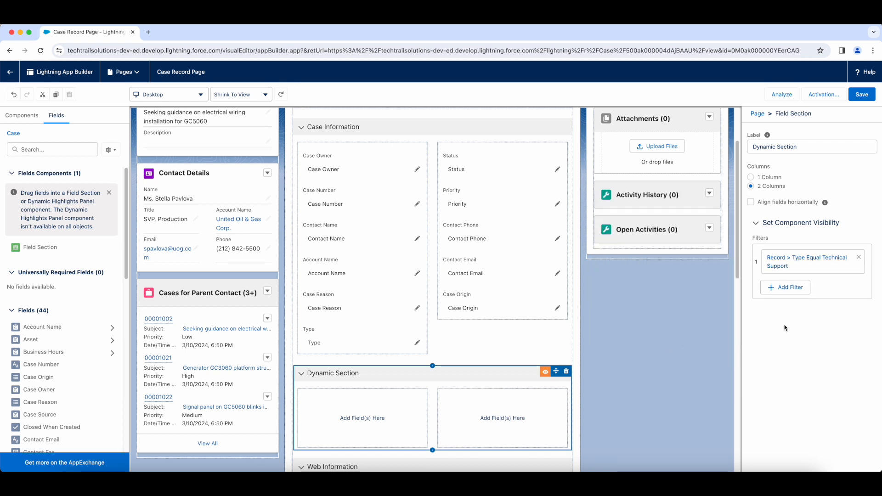
- Add a second visibility filter to Dynamic Section requiring the record's Type to equal Billing Inquiry
click(789, 288)
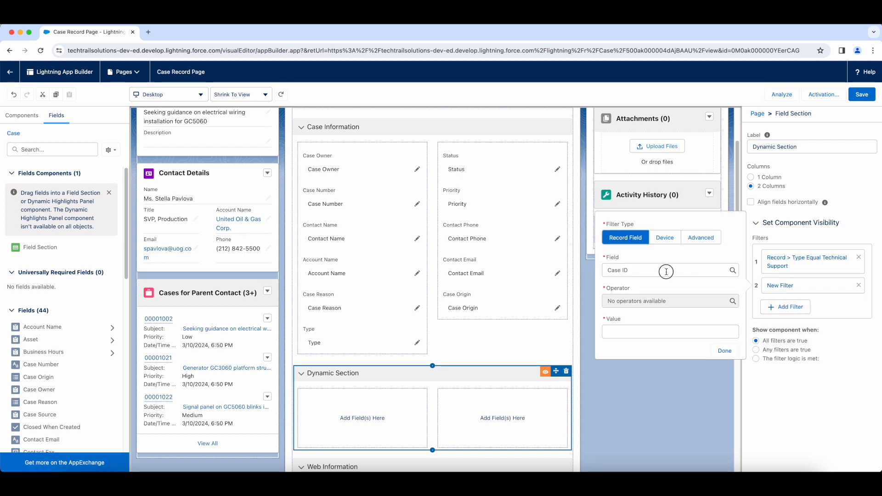
click(665, 272)
key(alt+shift+Left)
key(alt+shift+Left)
text(t)
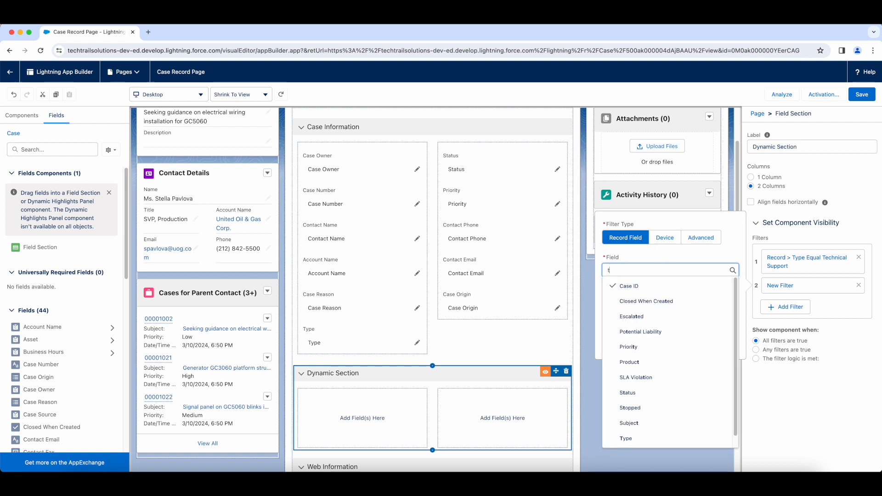
text(ype)
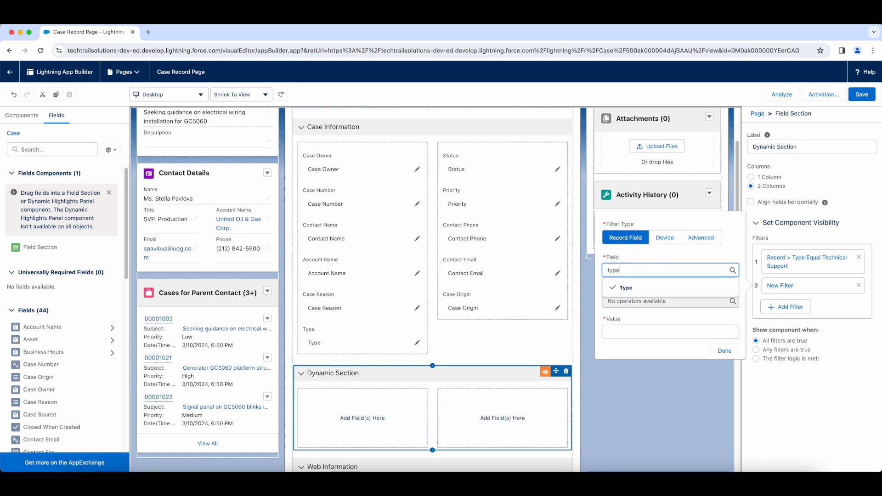
click(667, 288)
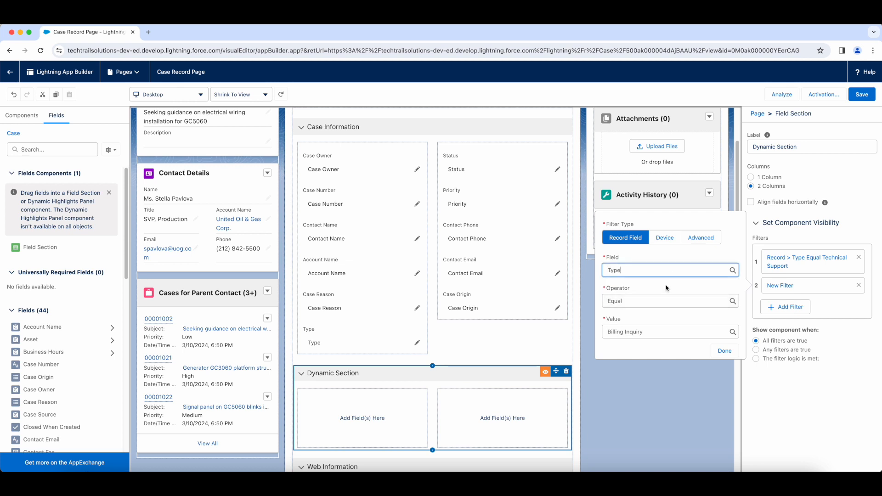
click(665, 331)
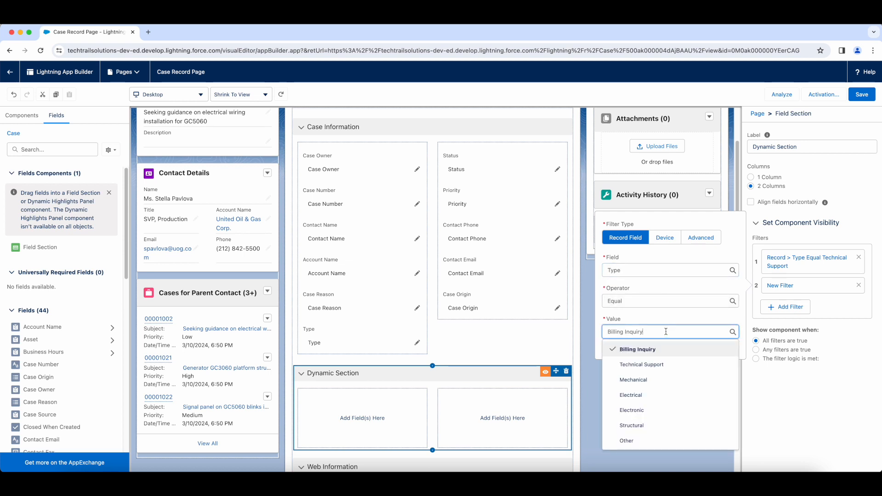
click(662, 350)
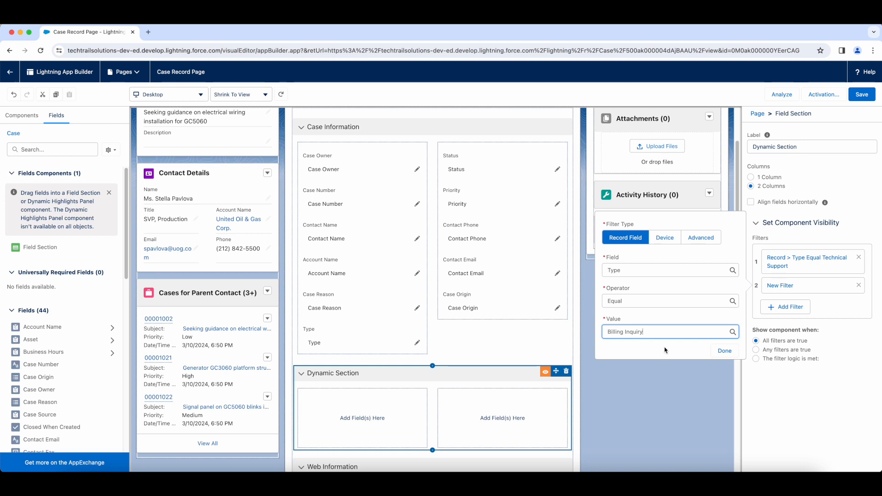
click(723, 351)
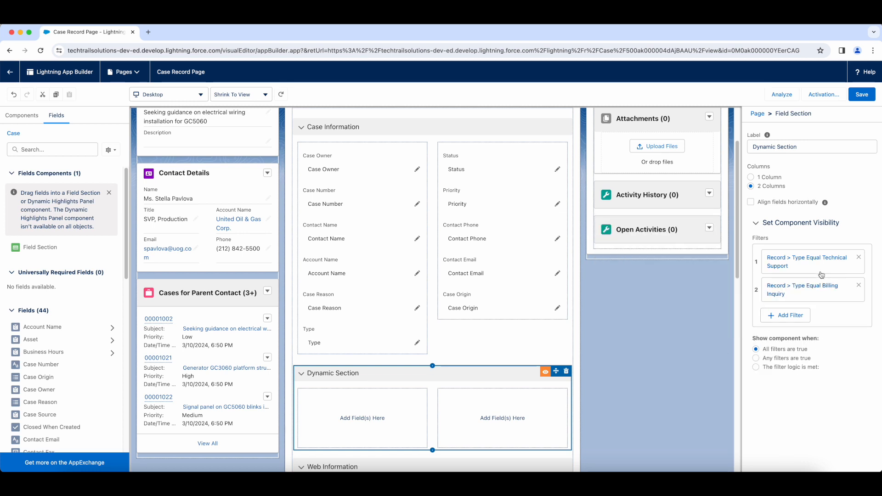
- Show Dynamic Section based on custom filter logic and set that logic to "1 OR 2"
click(791, 367)
click(768, 394)
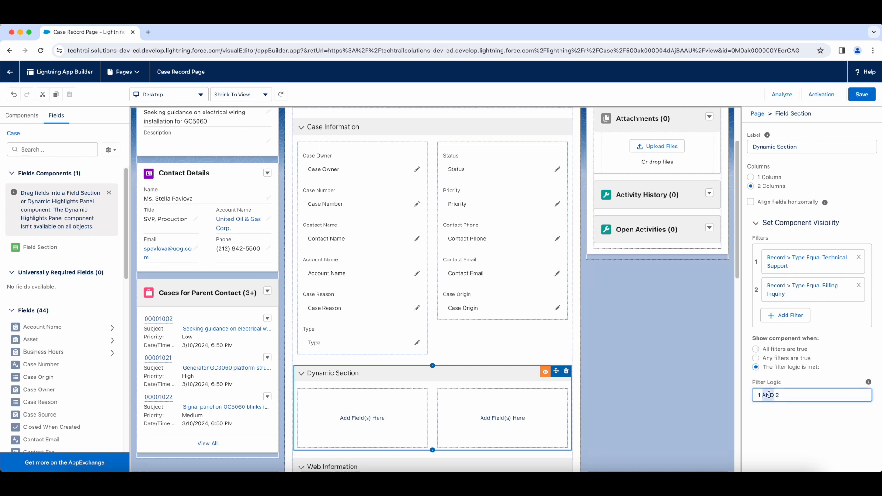
key(BackSpace)
text(OR)
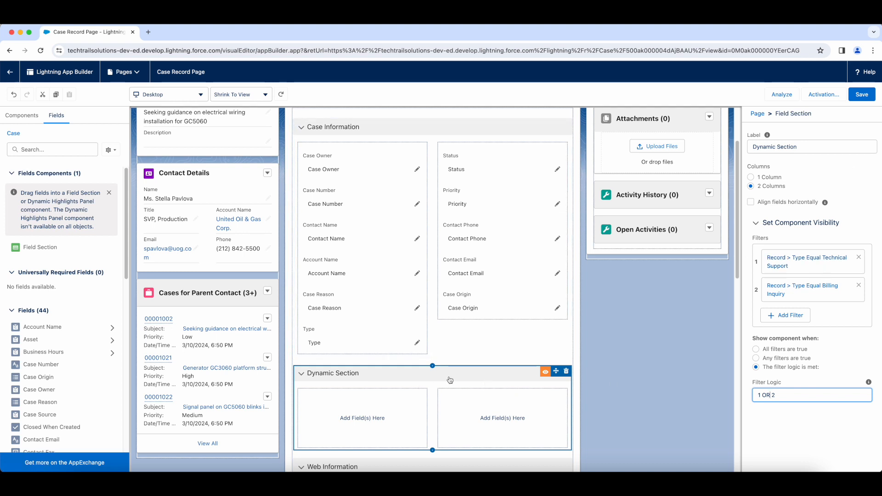
- Find the Priority field and place it in the first column of Dynamic Section
scroll(450, 379, down, 1)
scroll(449, 380, down, 3)
scroll(450, 380, up, 1)
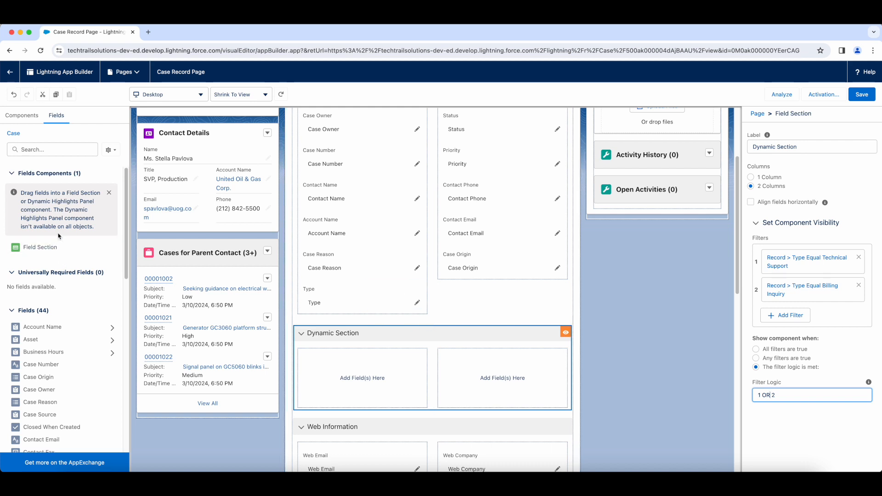
click(49, 149)
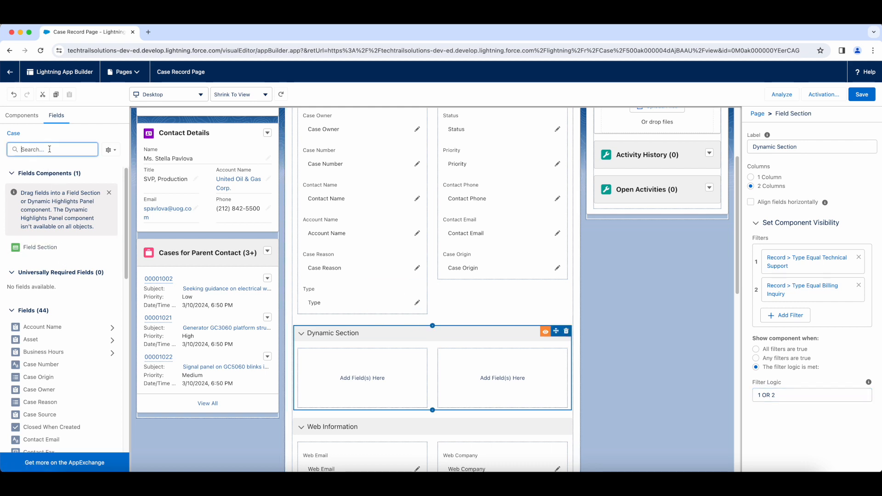
text(prior)
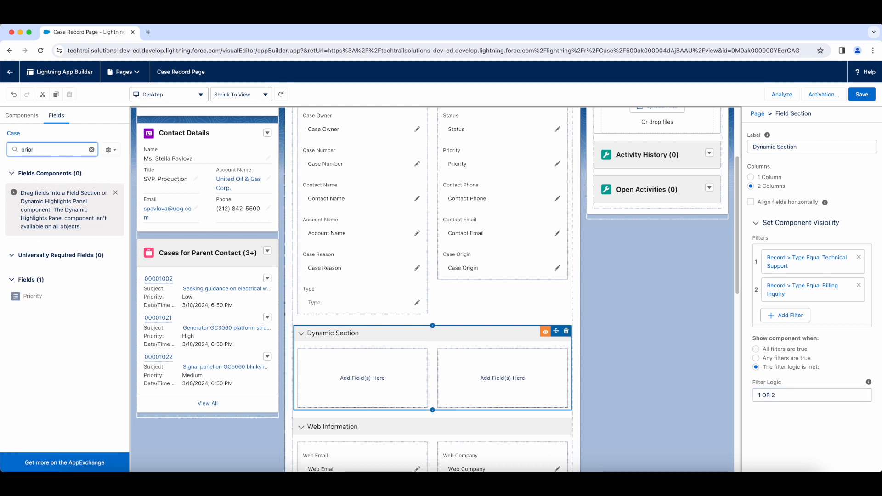
drag(33, 297, 350, 357)
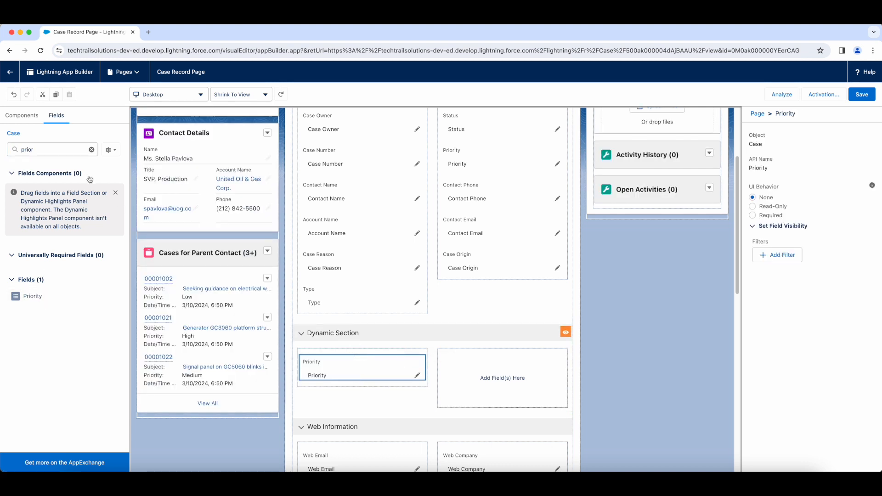
- Find the Escalated field, place it in the second column of Dynamic Section, and reselect the section
double_click(27, 150)
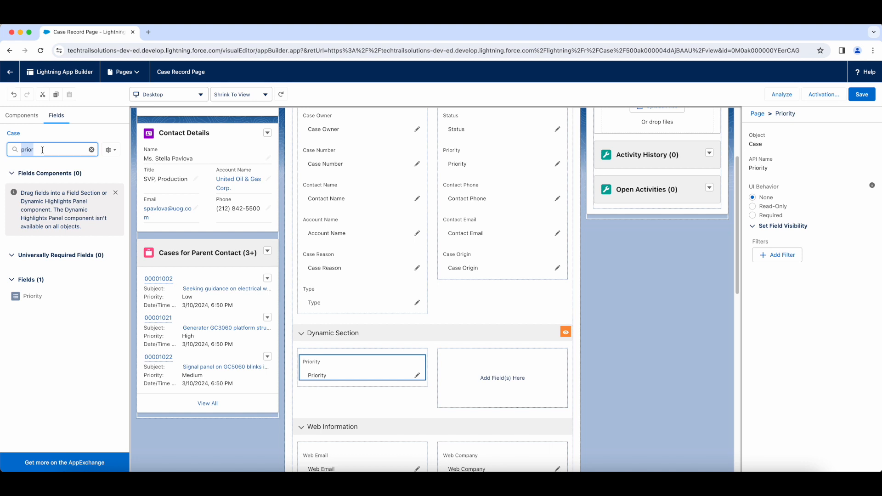
text(escalat)
drag(28, 296, 458, 364)
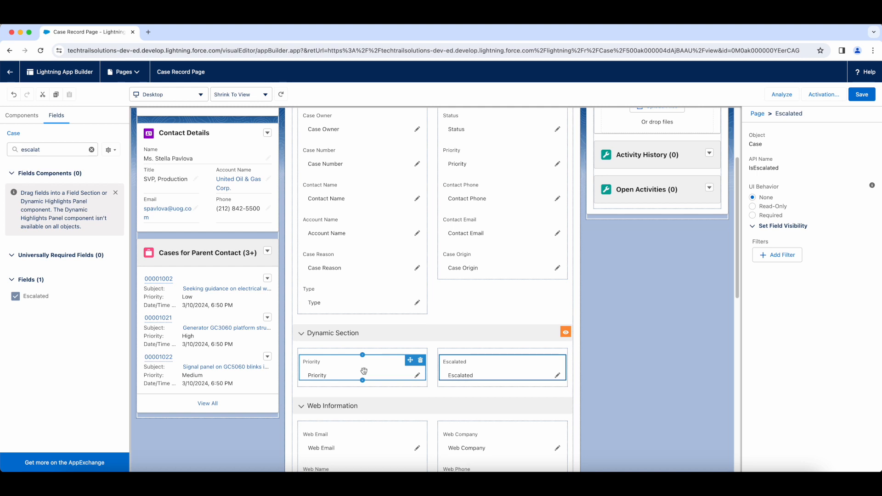
click(398, 336)
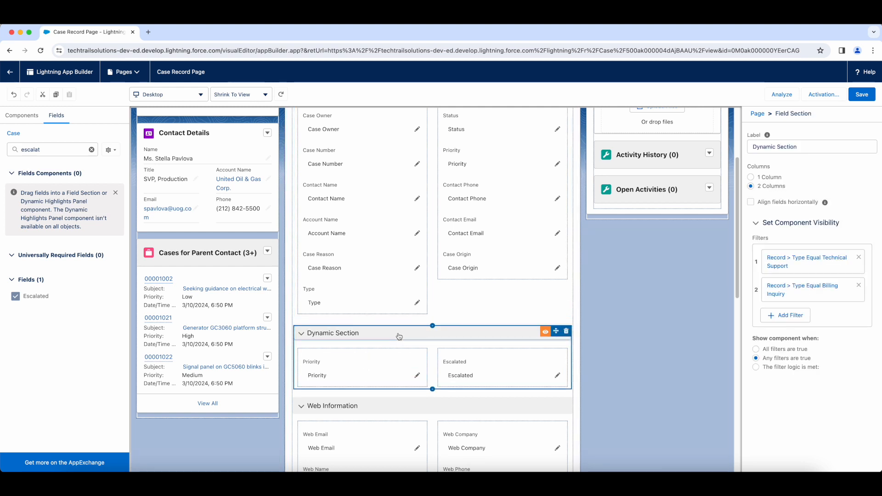
- Start a field visibility filter for the Priority field in Dynamic Section, based on the record's Type field
click(362, 370)
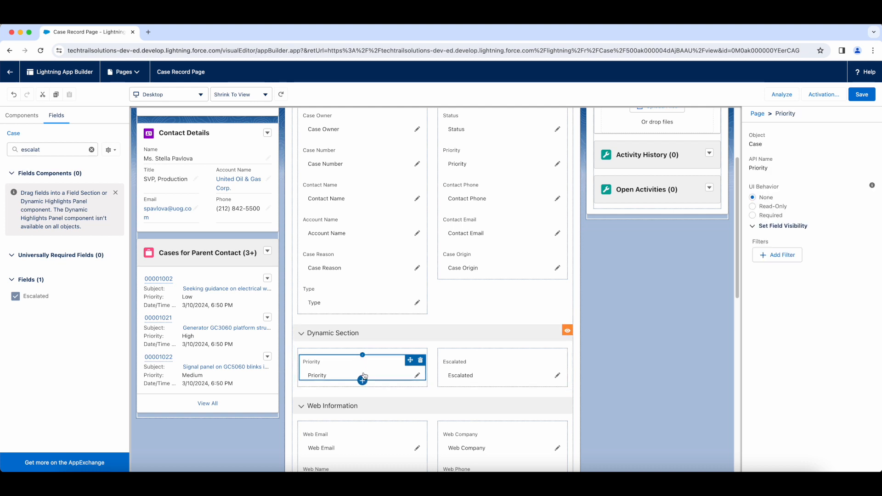
click(784, 255)
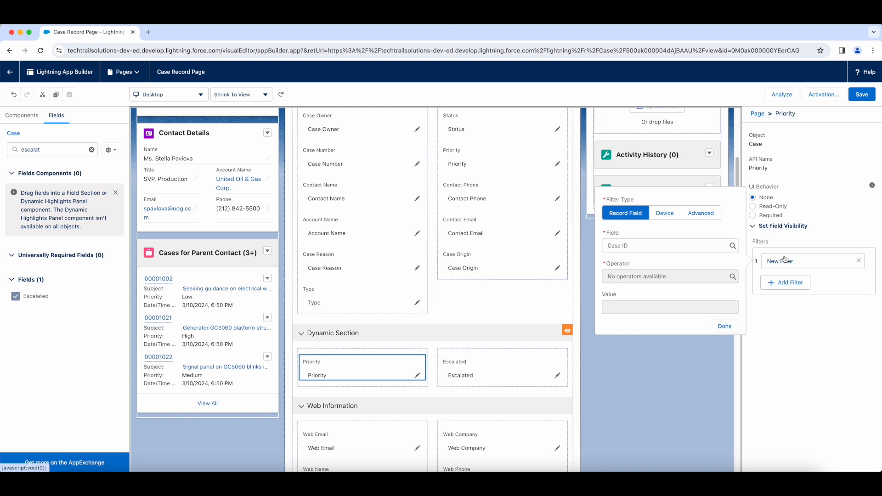
click(646, 246)
triple_click(646, 246)
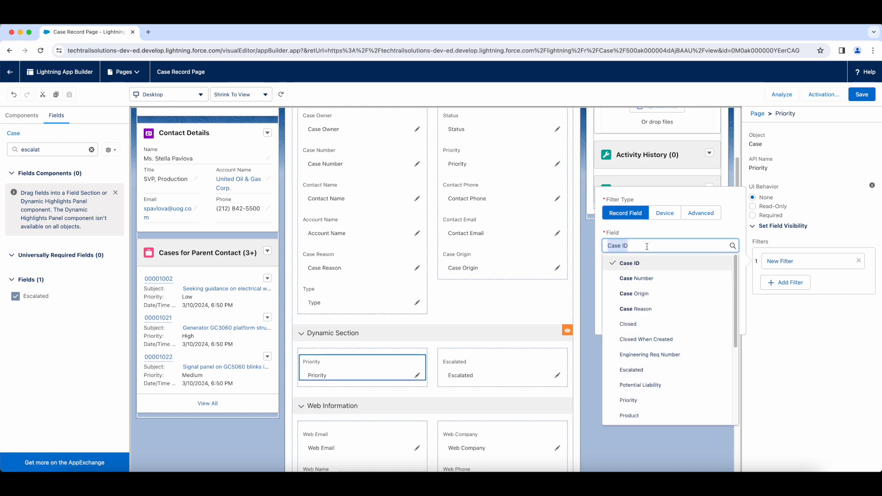
text(type)
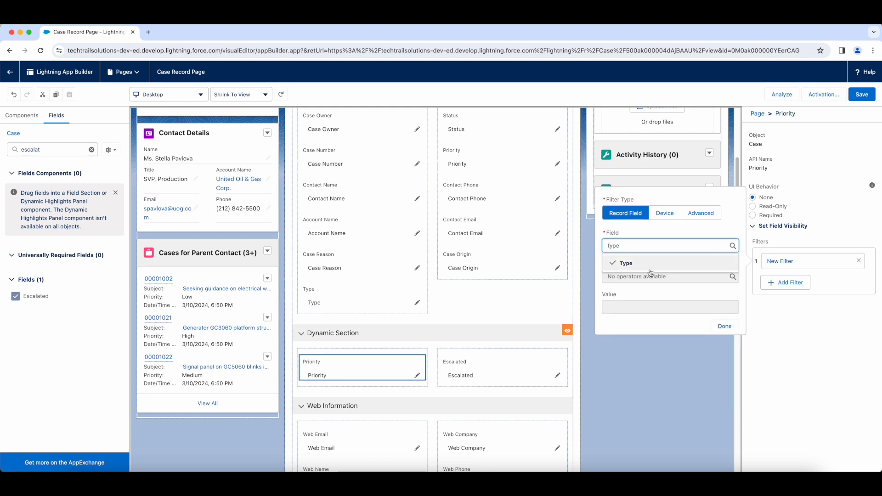
click(651, 271)
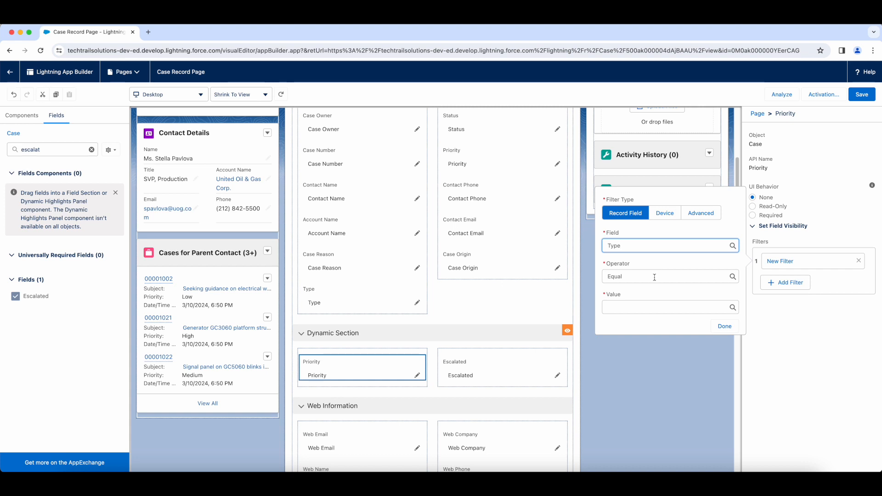
- Try to set the new Priority filter's operator to Not Equal and choose its value
click(645, 276)
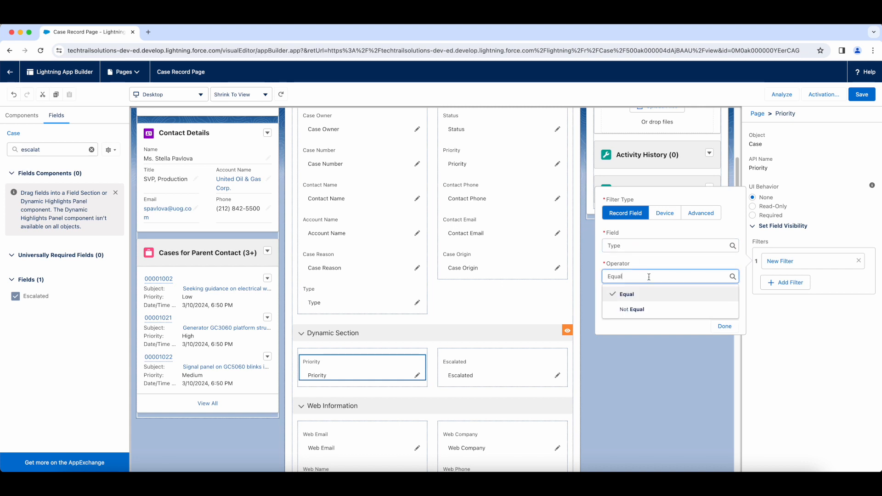
click(653, 311)
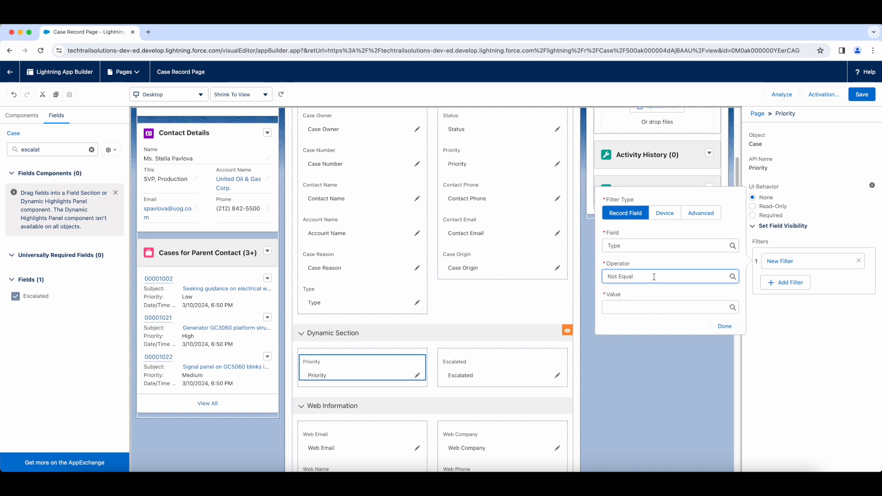
click(654, 276)
click(644, 308)
click(644, 306)
- Reselect Type as the Priority filter's field and complete the filter as Not Equal to Technical Support
click(645, 247)
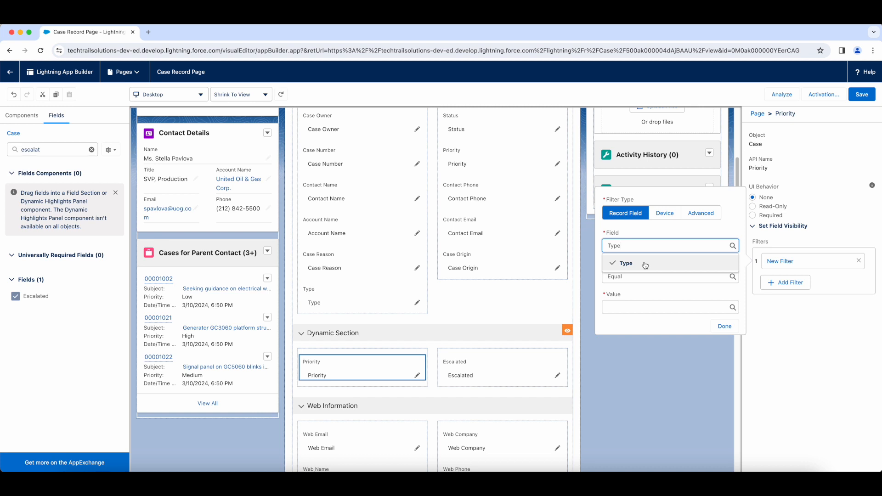
click(645, 264)
click(642, 276)
click(640, 307)
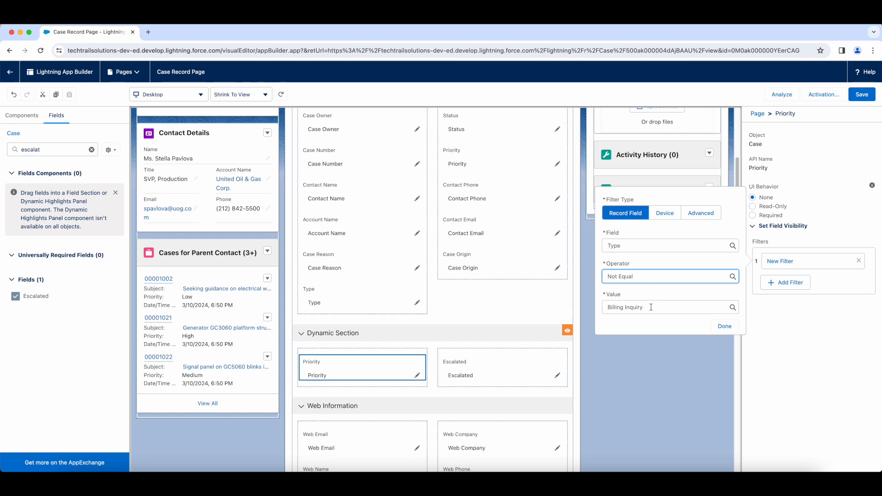
click(651, 308)
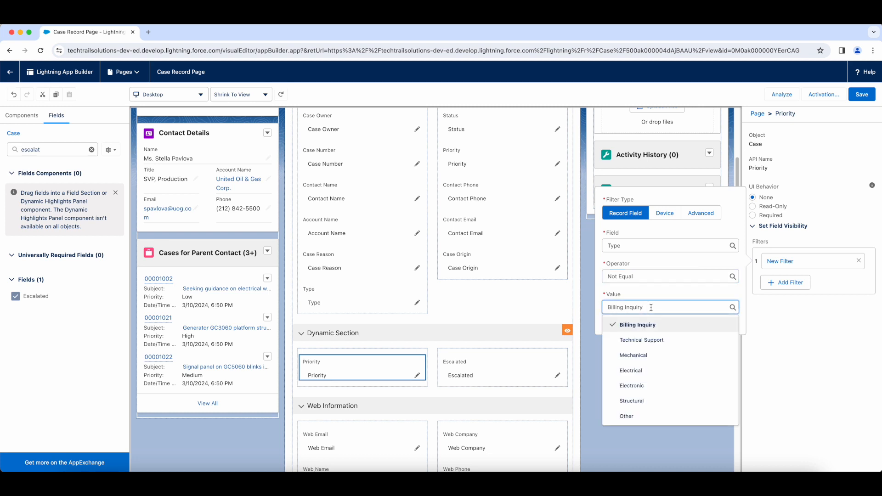
click(658, 341)
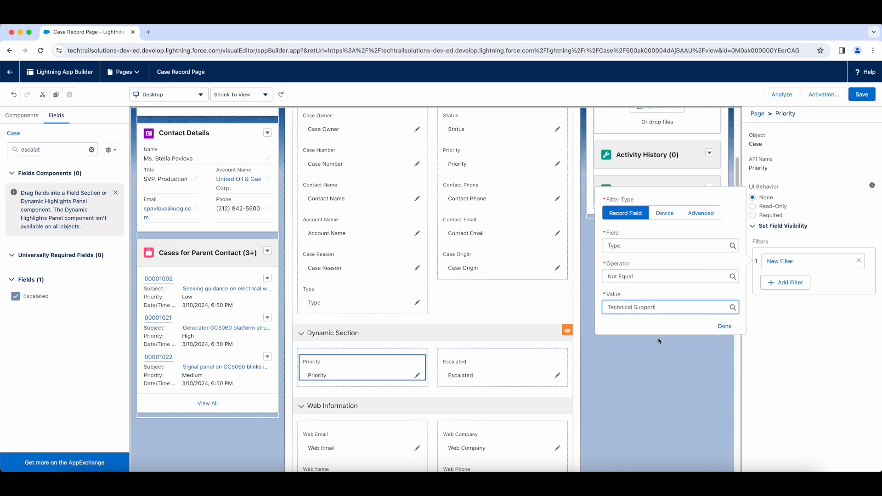
click(724, 327)
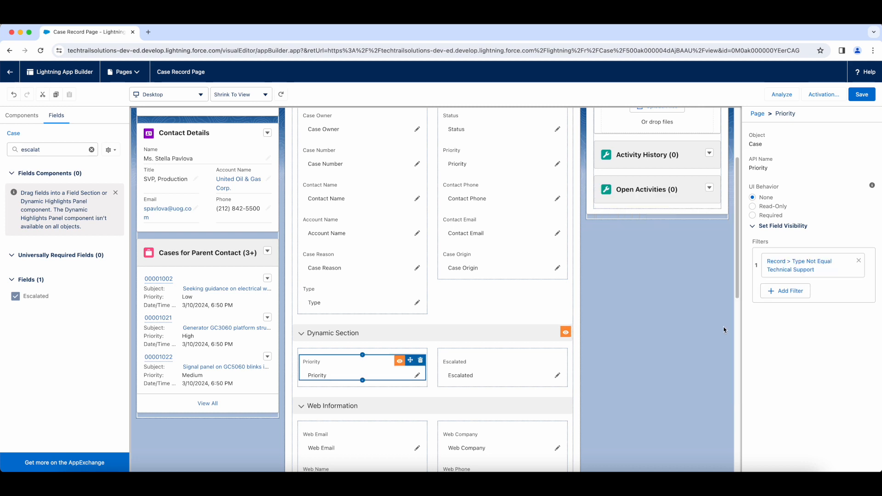
- Start a field visibility filter for the Escalated field in Dynamic Section, based on the record's Type field
click(497, 368)
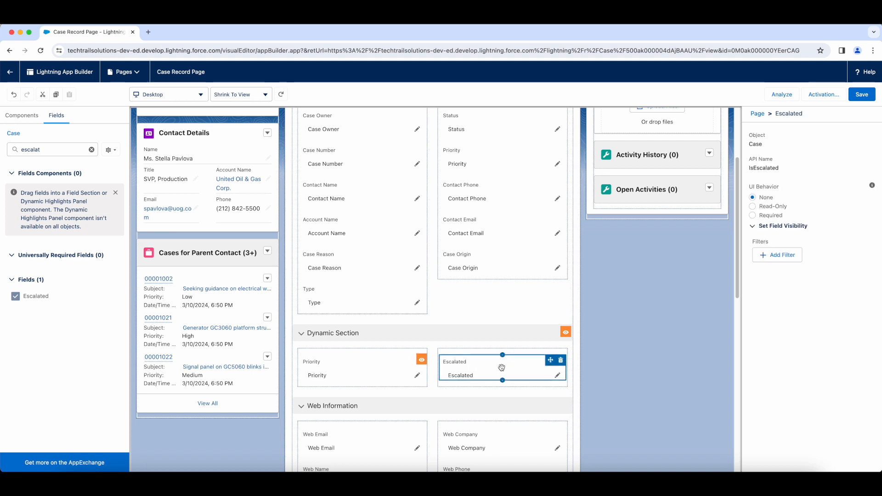
click(775, 260)
click(617, 245)
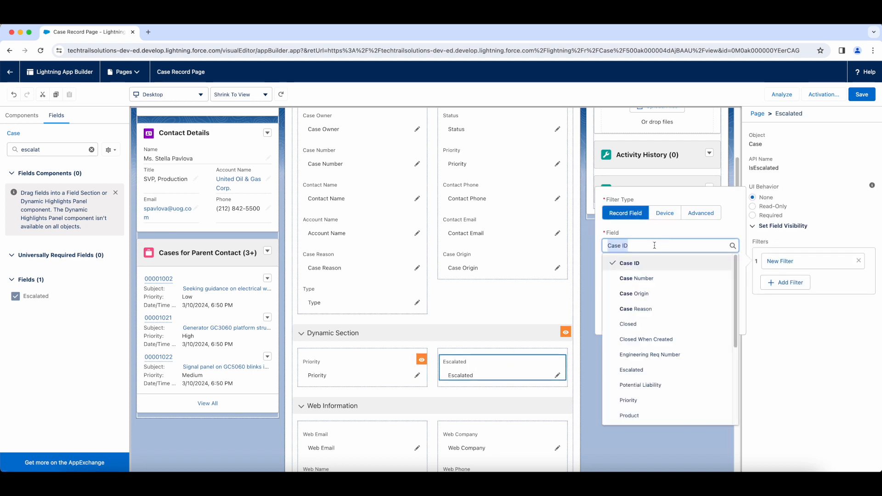
text(type)
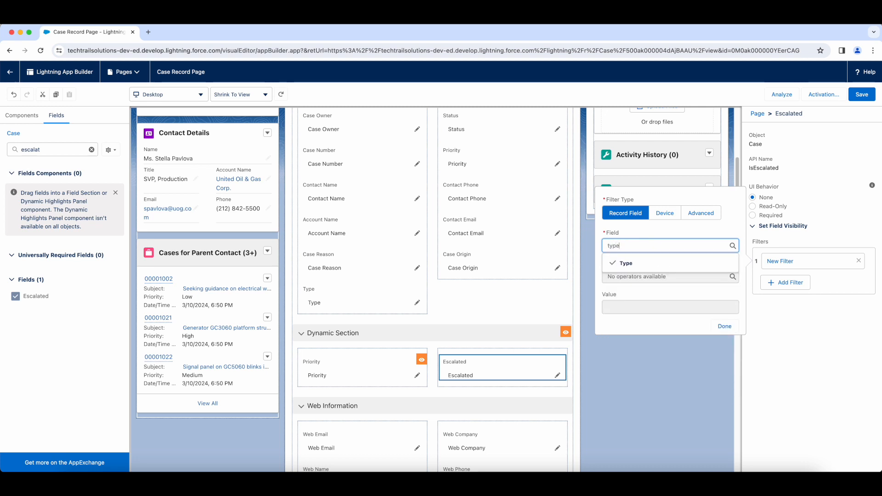
click(650, 262)
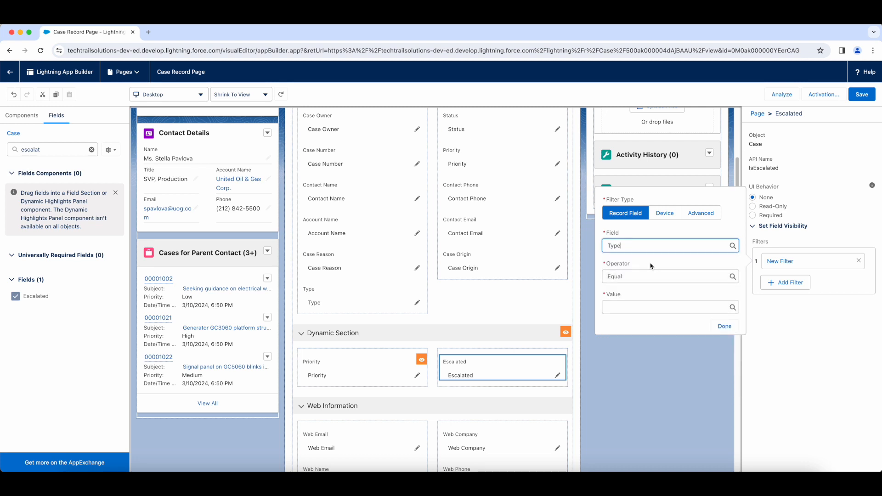
- Complete the Escalated field's visibility filter so that Type is Not Equal to Technical Support
click(643, 276)
click(633, 309)
click(648, 276)
click(646, 306)
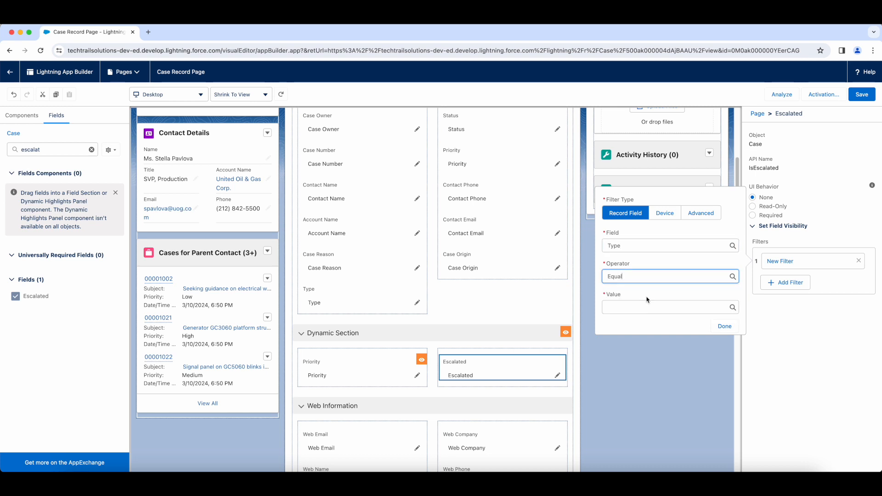
click(644, 278)
click(636, 308)
click(649, 308)
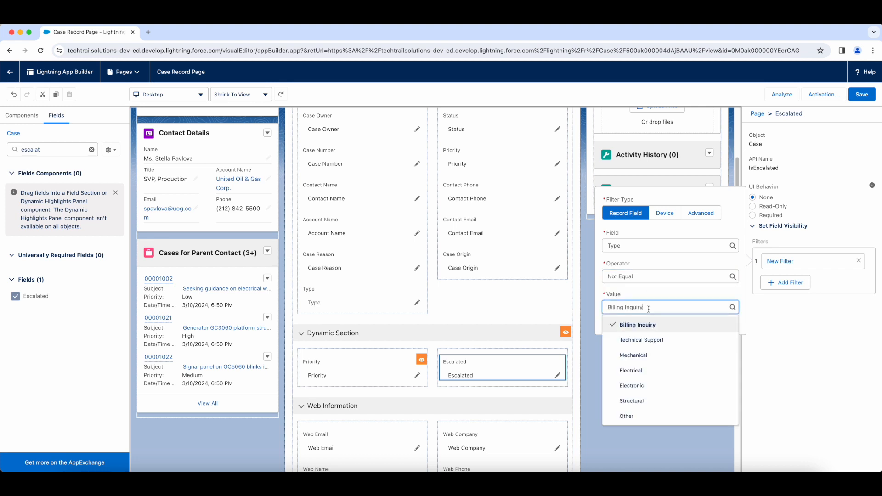
click(658, 340)
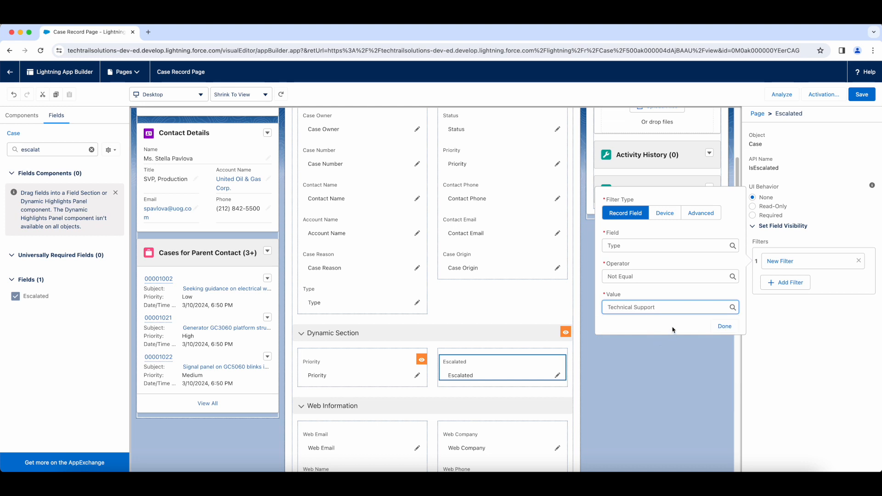
click(724, 326)
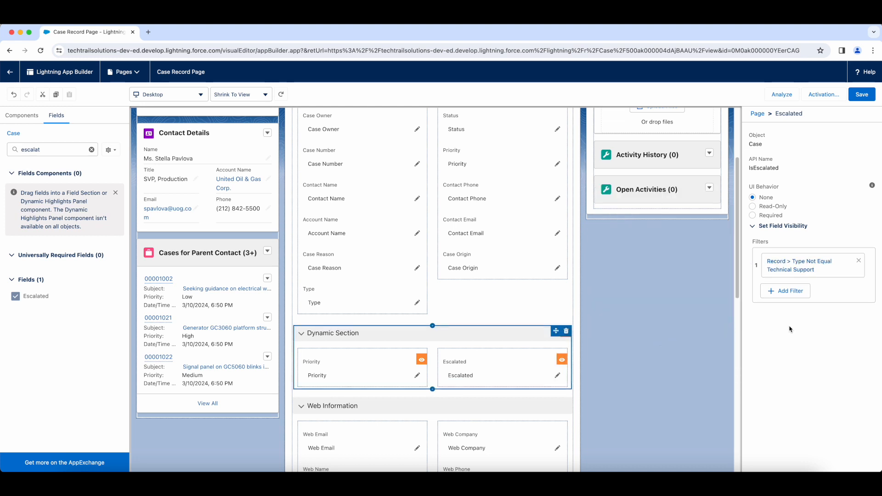
- Change the operator of the Priority field's visibility filter in Dynamic Section to Equal
click(363, 364)
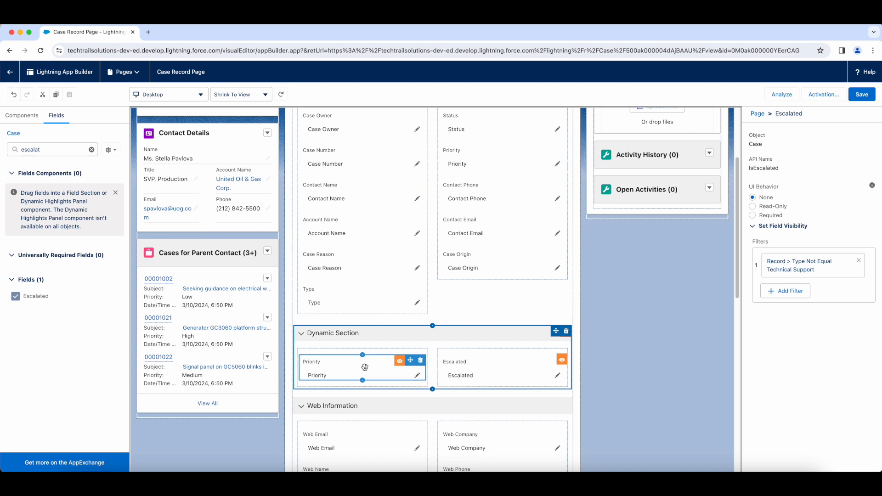
click(484, 371)
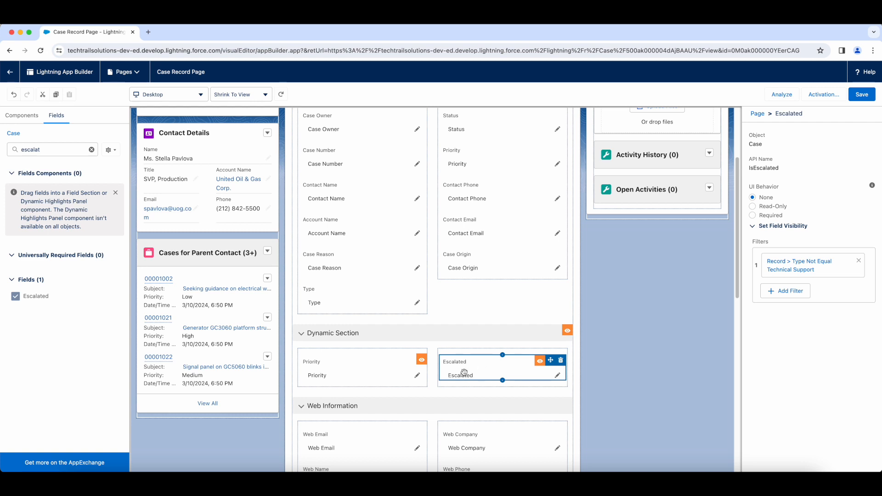
click(400, 372)
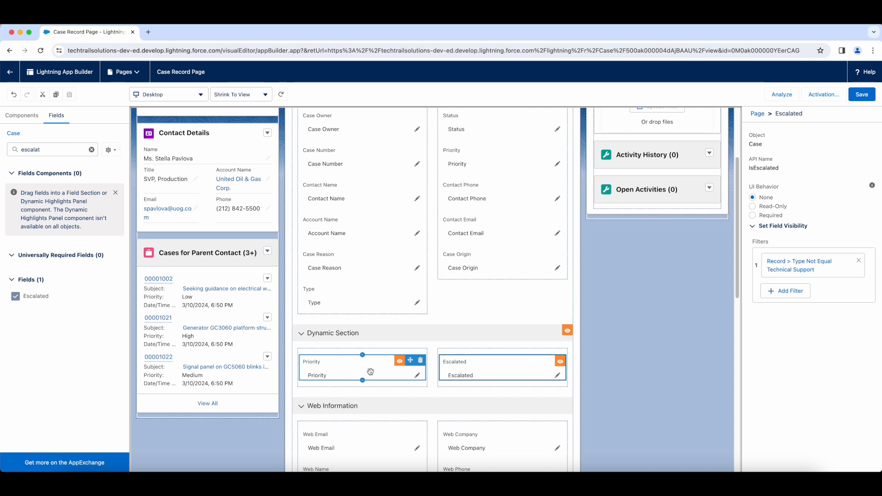
click(370, 372)
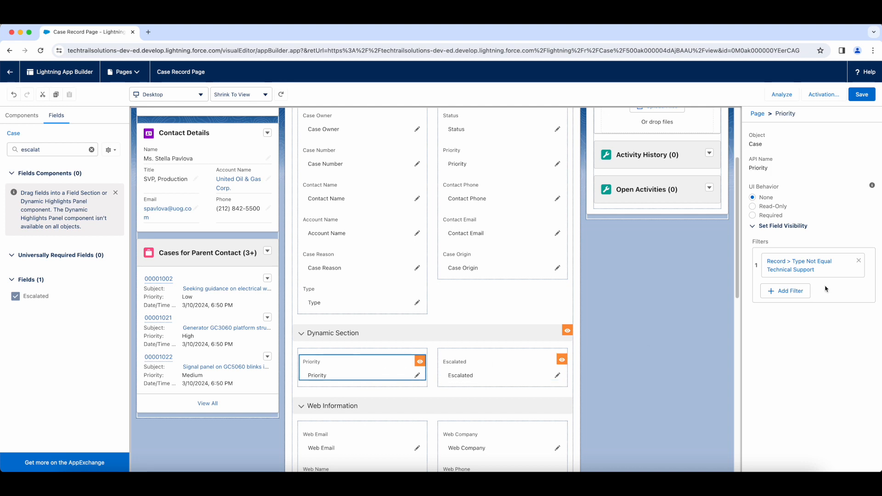
click(835, 274)
click(675, 280)
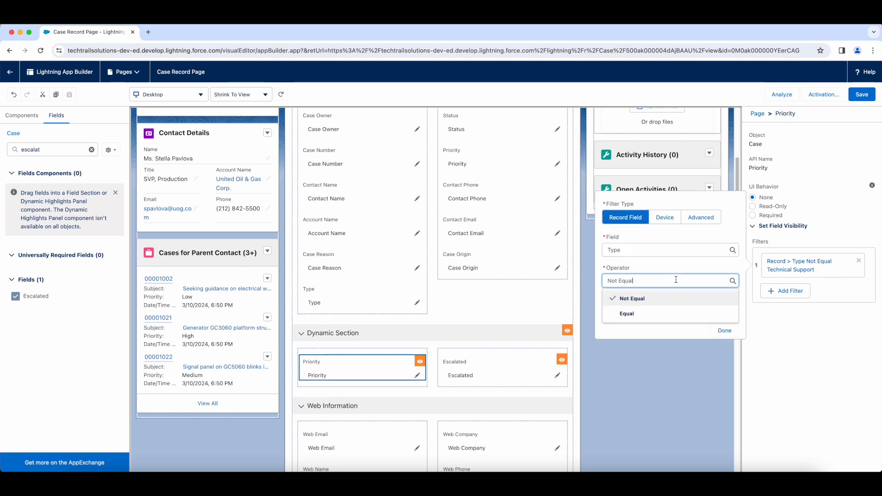
click(650, 313)
click(724, 330)
- Change the operator of the Escalated field's visibility filter to Equal, and recheck the filters on Priority and Escalated
drag(514, 372, 528, 368)
click(822, 266)
click(657, 281)
click(642, 312)
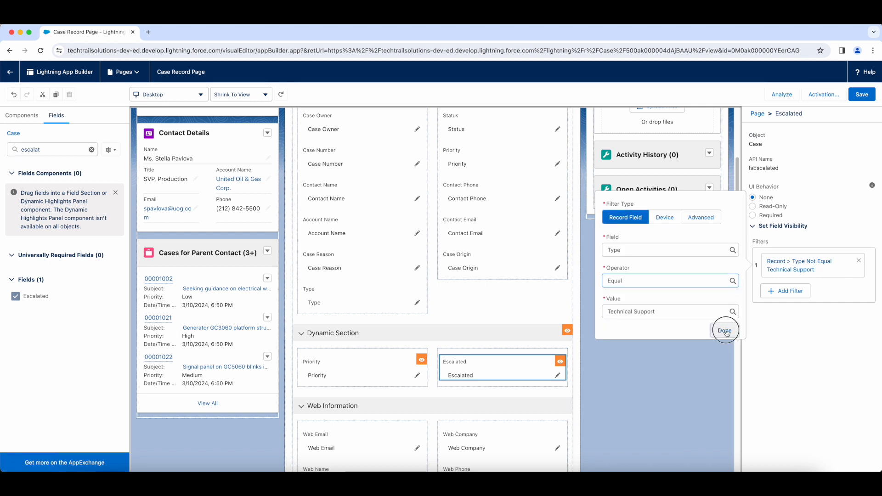
click(724, 330)
click(390, 372)
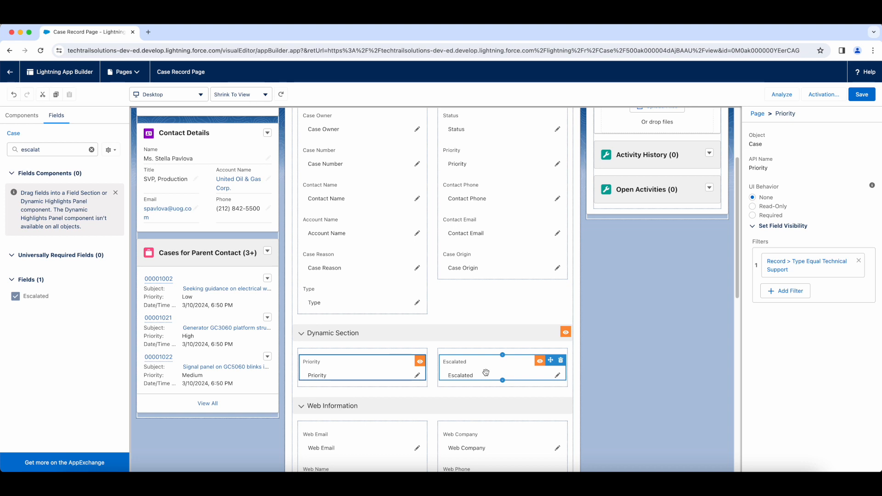
click(485, 373)
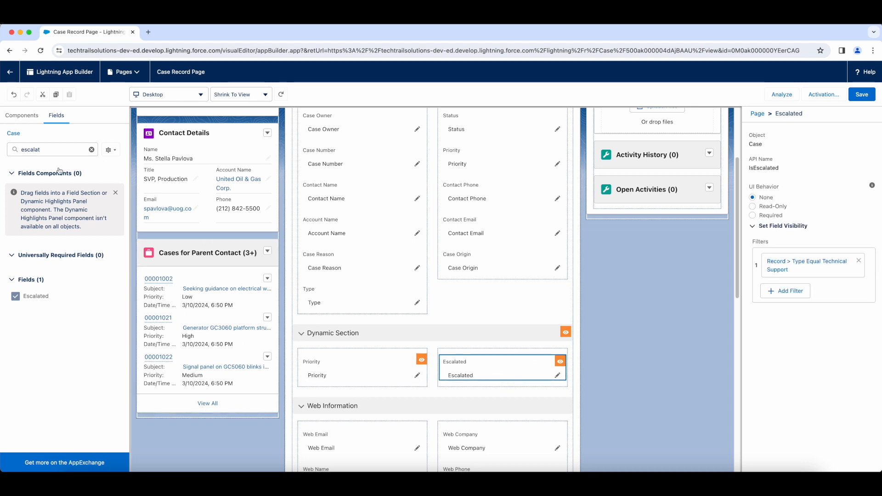
- Find the Potential Liability field and place it below Priority in the first column of Dynamic Section
double_click(77, 146)
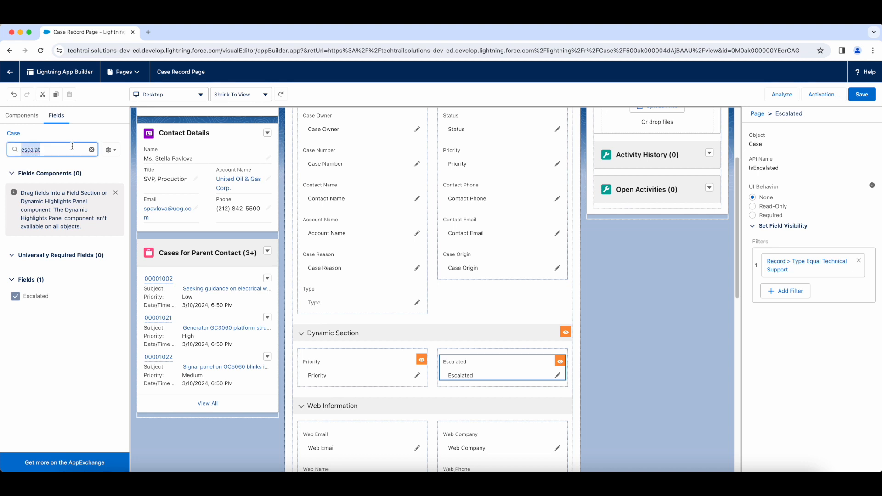
text(liab)
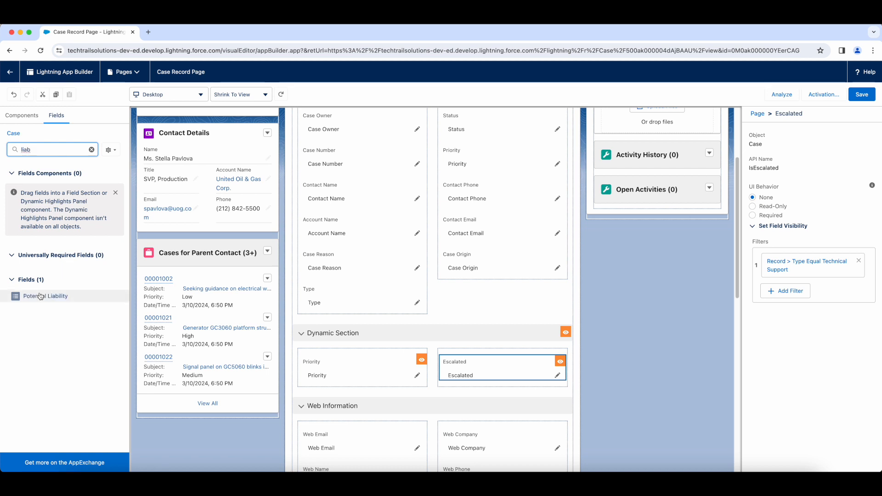
drag(35, 296, 347, 388)
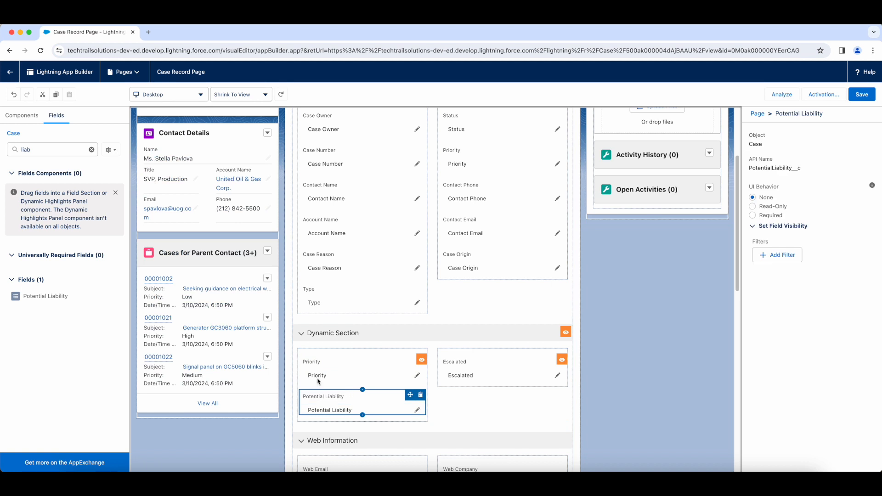
- Find the Contact Phone field and place it below Escalated in the second column of Dynamic Section
click(25, 149)
double_click(25, 149)
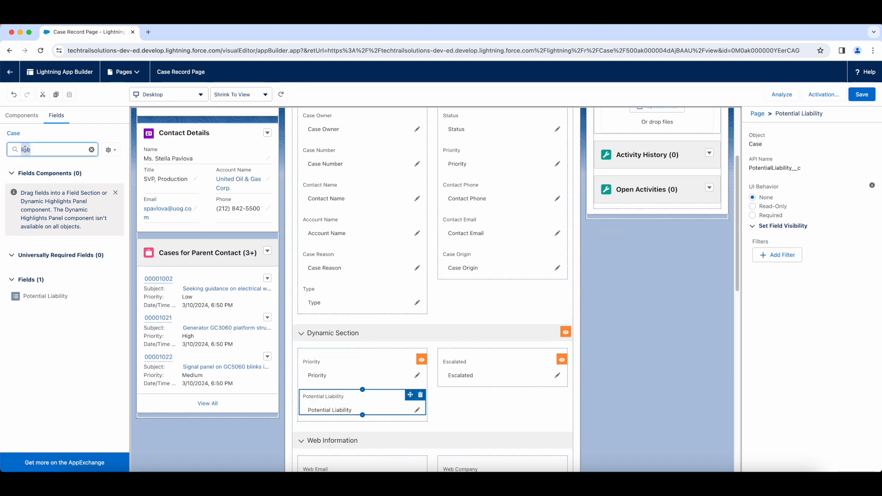
text(phone)
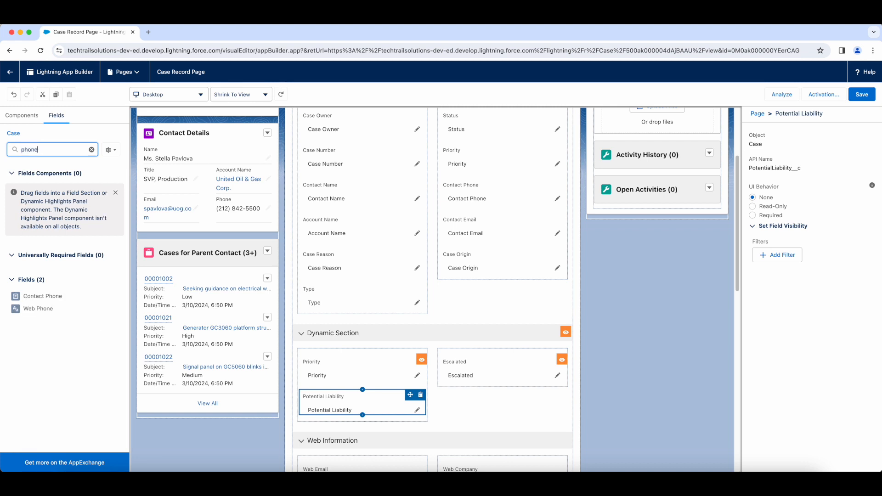
drag(41, 296, 471, 388)
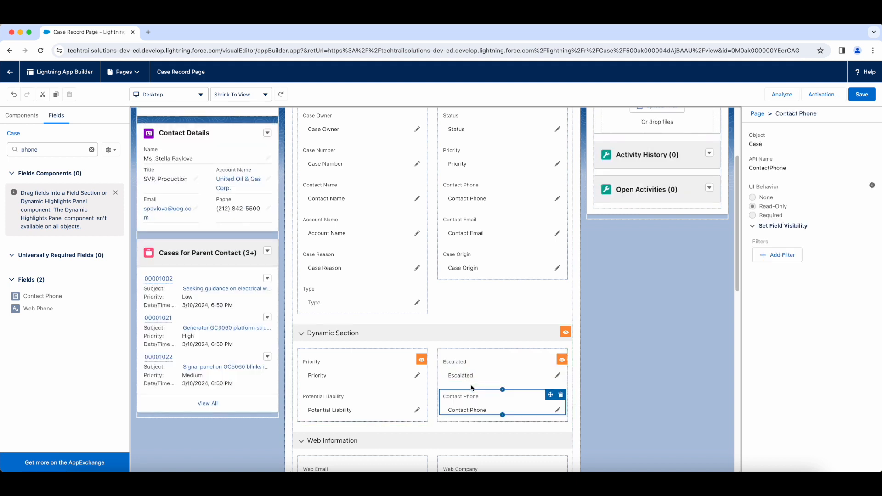
- Start a field visibility filter for the Potential Liability field, based on the record's Type field
click(371, 405)
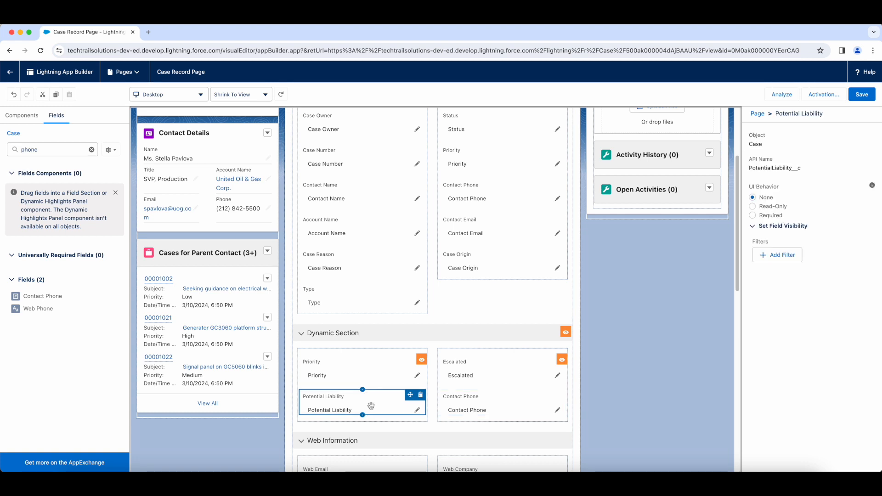
click(786, 258)
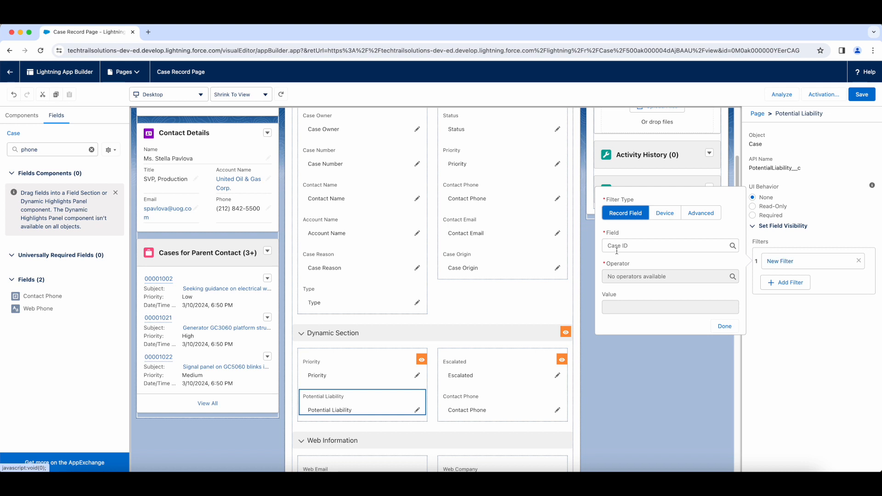
click(645, 245)
key(super+a)
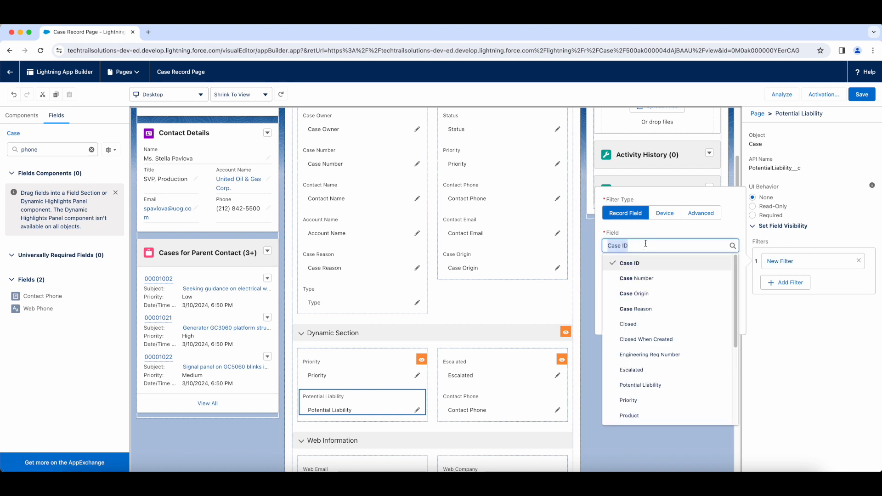
text(type)
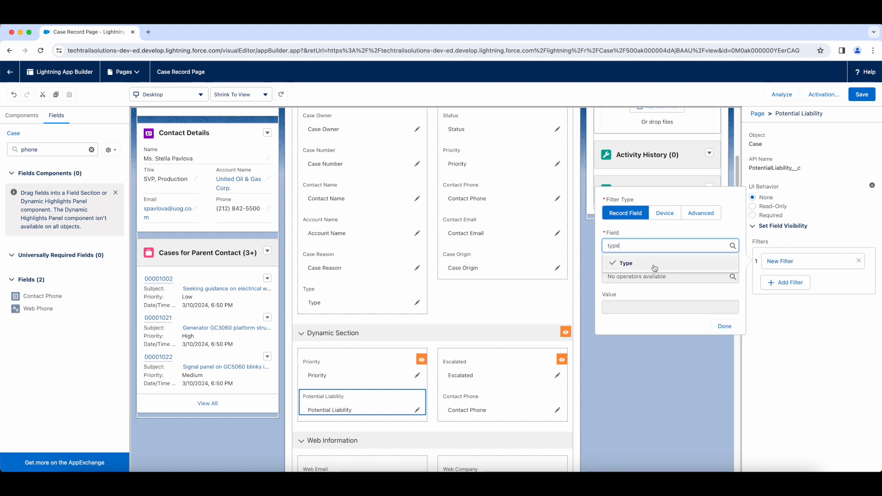
click(653, 265)
- Complete the Potential Liability field's visibility filter so that Type is Equal to Billing Inquiry
click(653, 274)
click(644, 297)
click(637, 308)
click(638, 277)
click(633, 307)
click(647, 278)
click(634, 307)
click(654, 308)
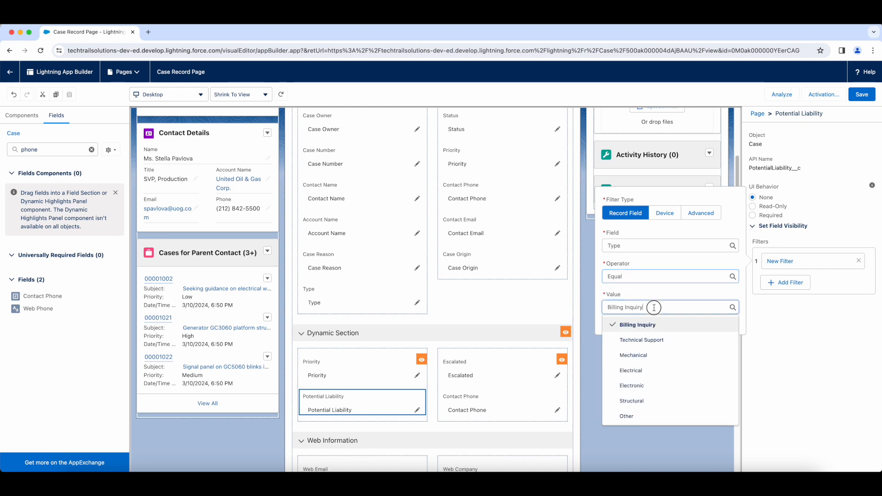
click(667, 325)
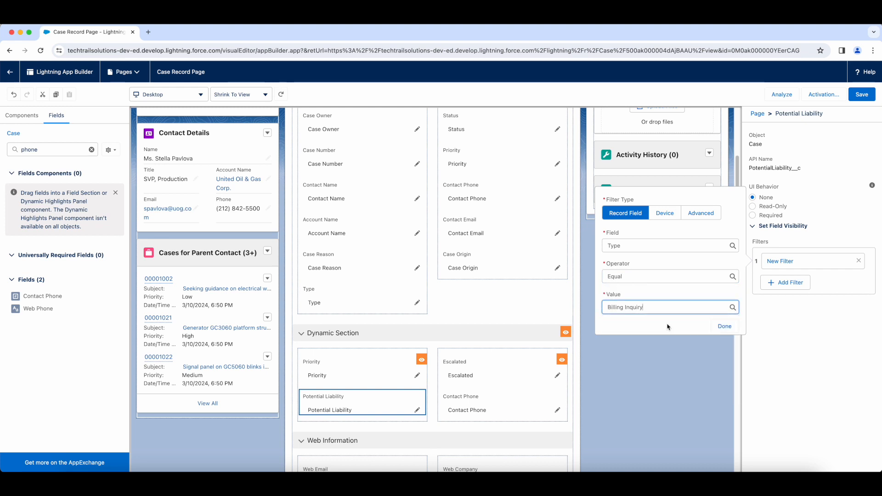
click(723, 327)
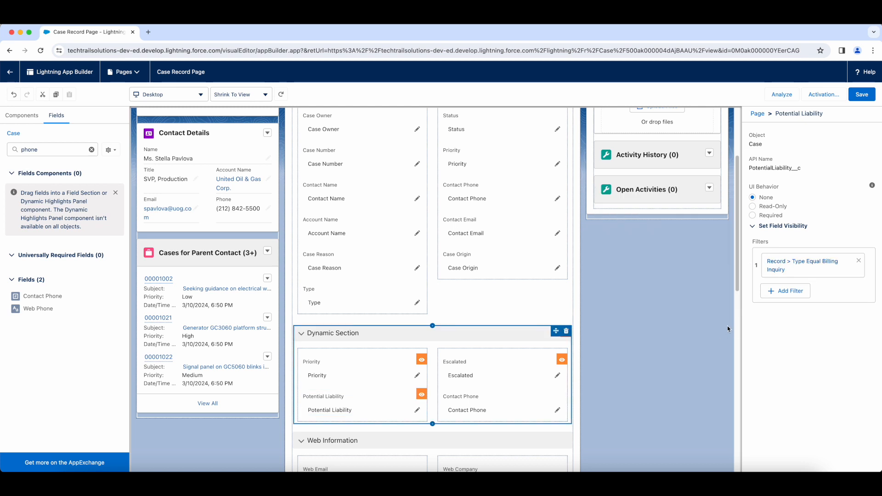
- Start a field visibility filter for the Contact Phone field in Dynamic Section, based on the record's Type field
click(512, 406)
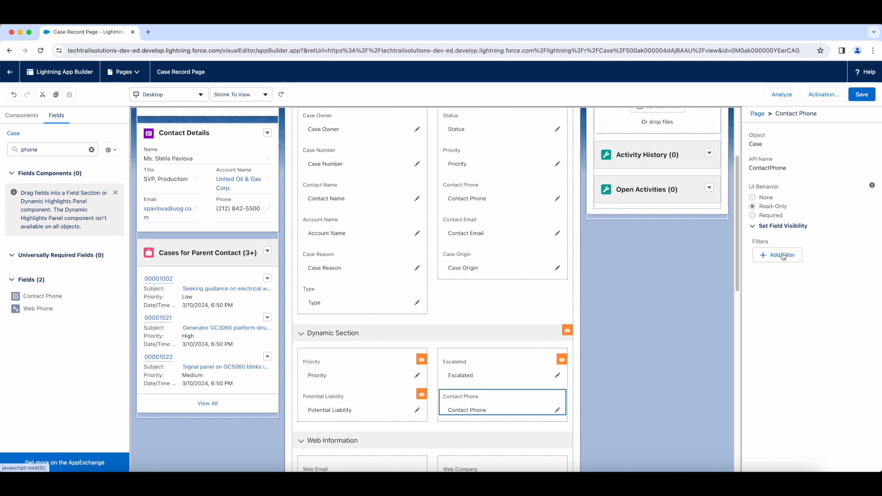
click(783, 256)
click(652, 248)
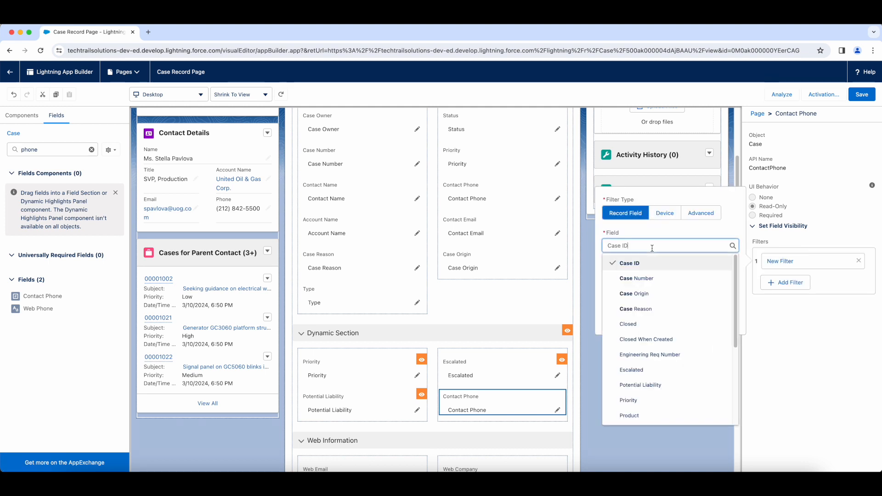
text(ype)
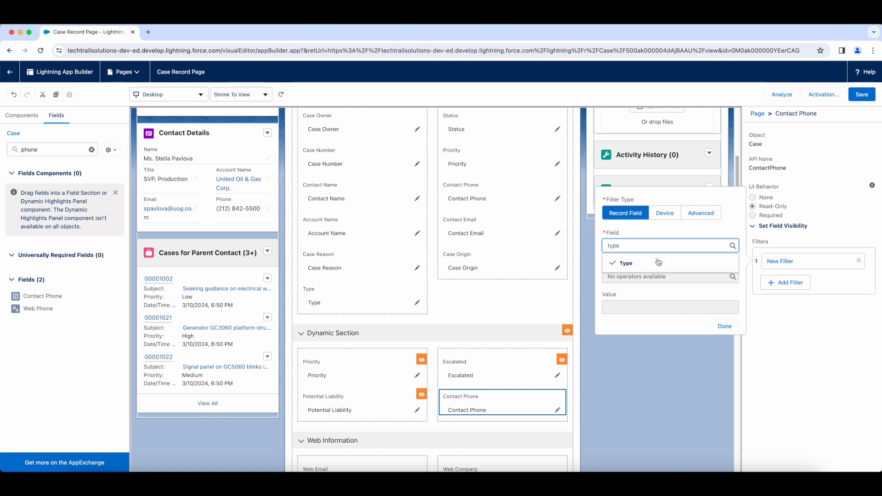
click(659, 263)
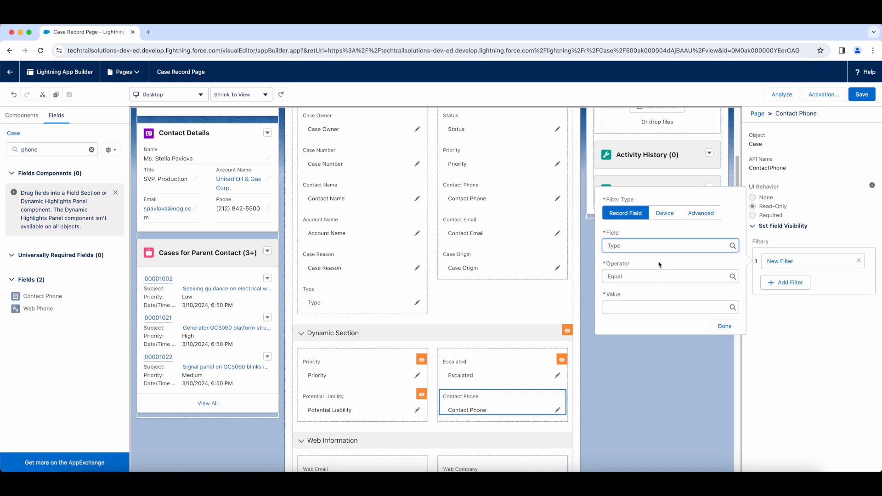
- Complete the Contact Phone field's visibility filter so that Type is Equal to Billing Inquiry
click(642, 276)
click(644, 308)
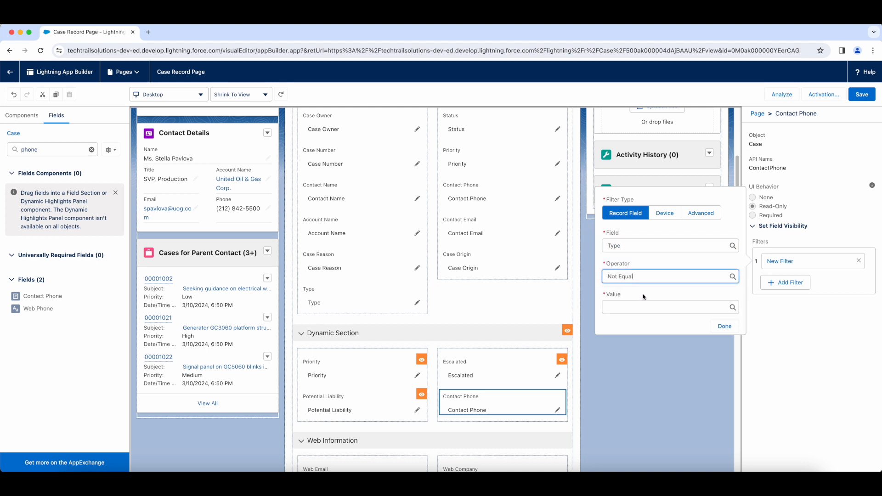
click(650, 275)
click(642, 309)
click(640, 276)
click(640, 307)
click(651, 276)
click(652, 309)
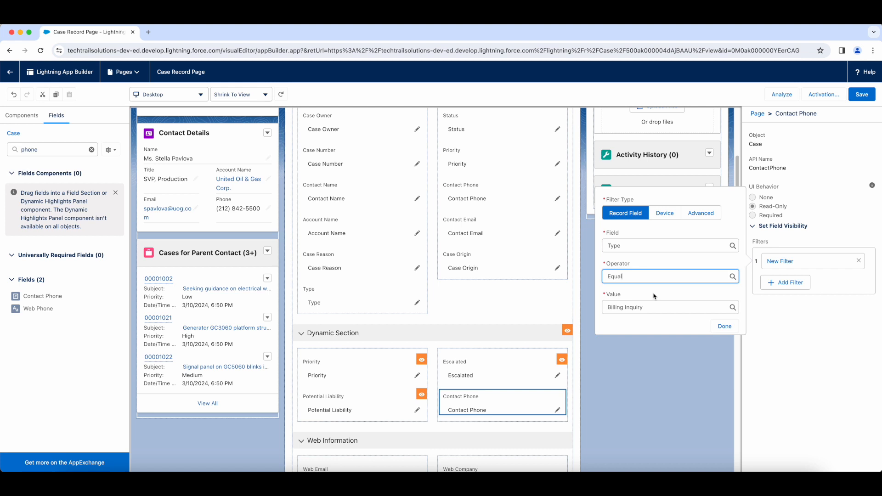
click(724, 325)
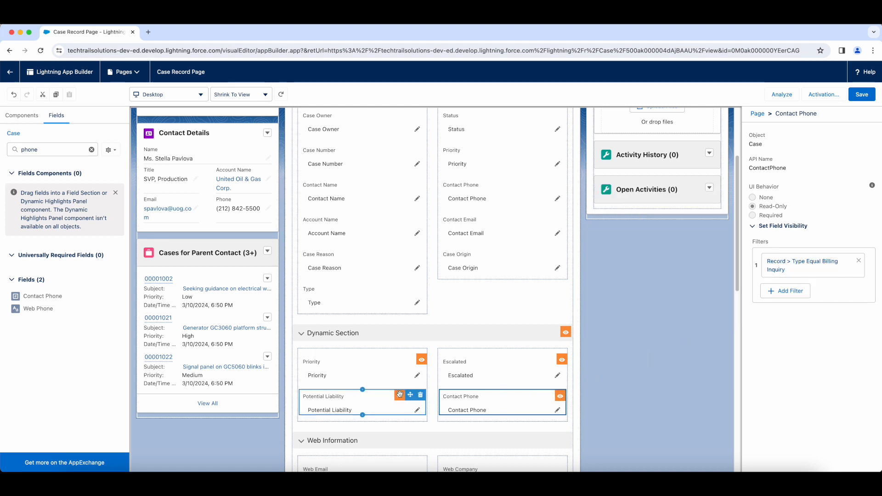
- Review the visibility filters of Dynamic Section and of its Priority, Escalated, Potential Liability and Contact Phone fields
click(447, 338)
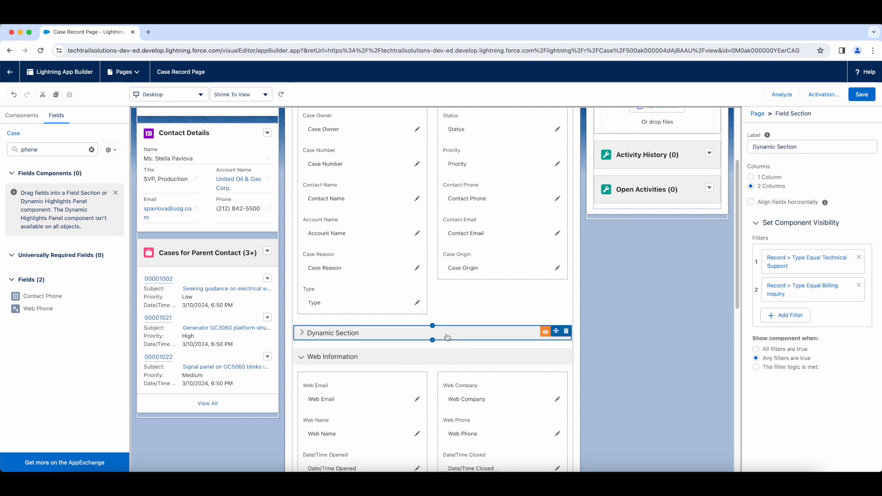
click(301, 332)
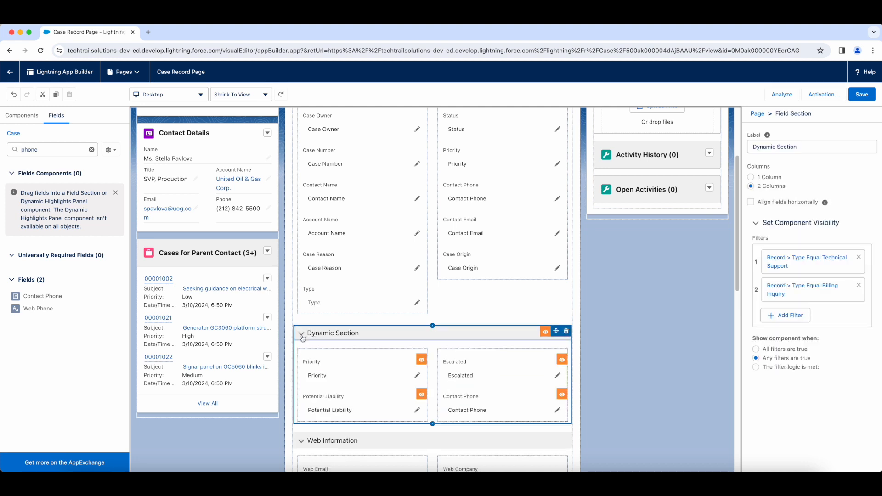
click(355, 373)
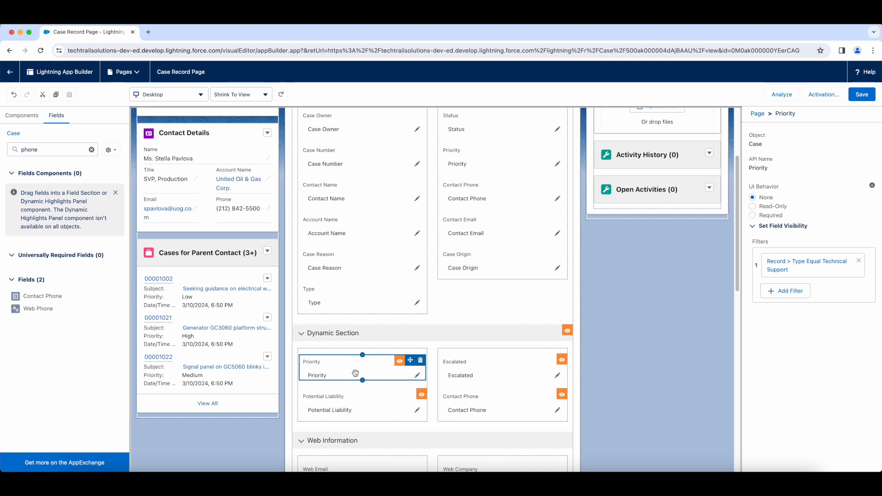
click(484, 373)
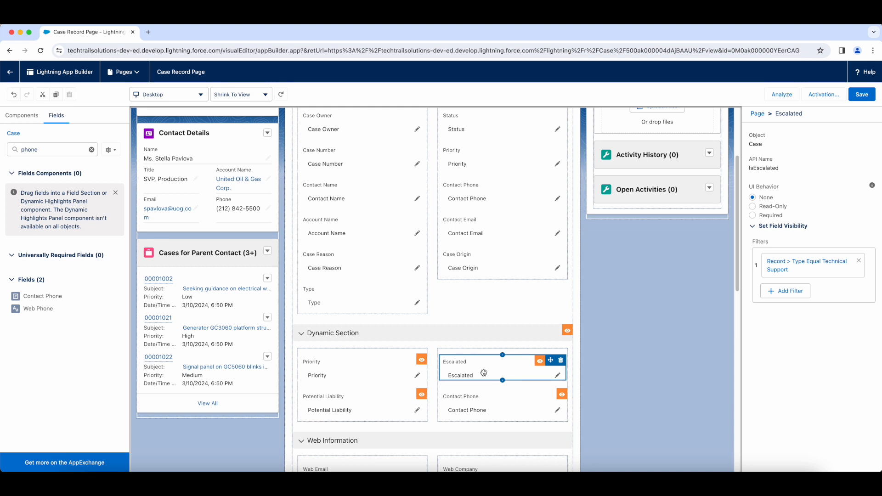
click(365, 407)
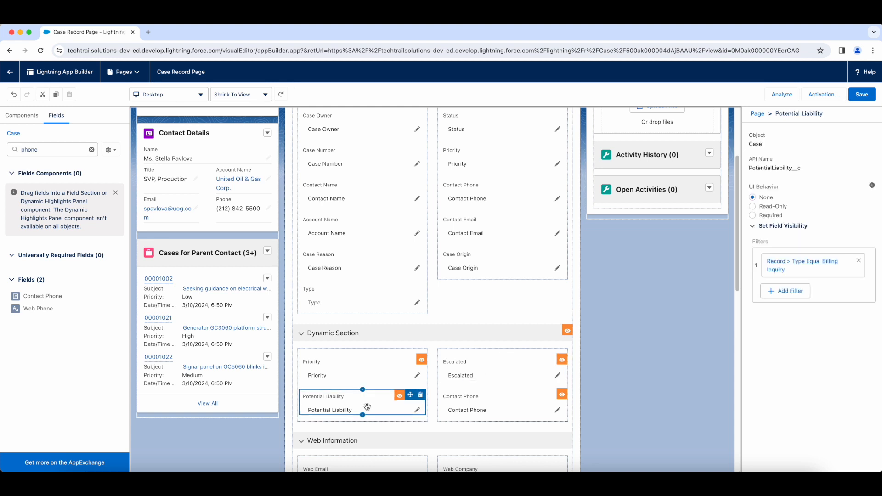
click(491, 406)
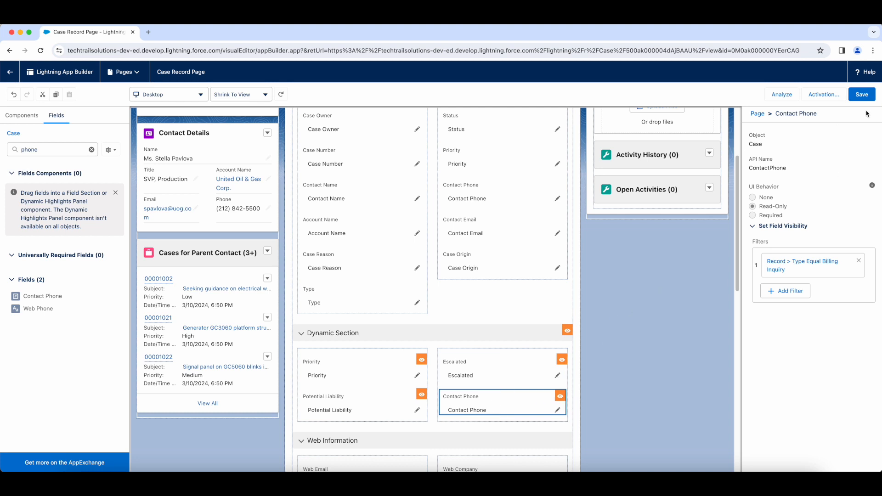
- Save the Case Record Page and return to the case record
click(862, 94)
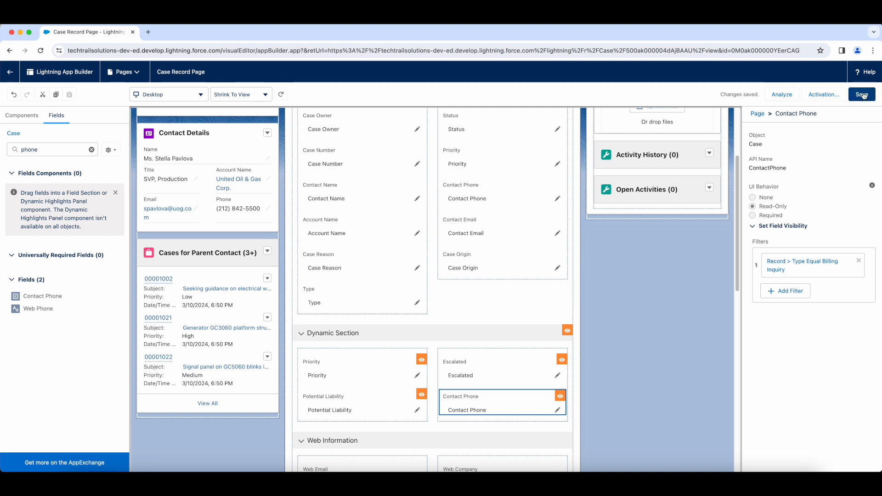
click(10, 73)
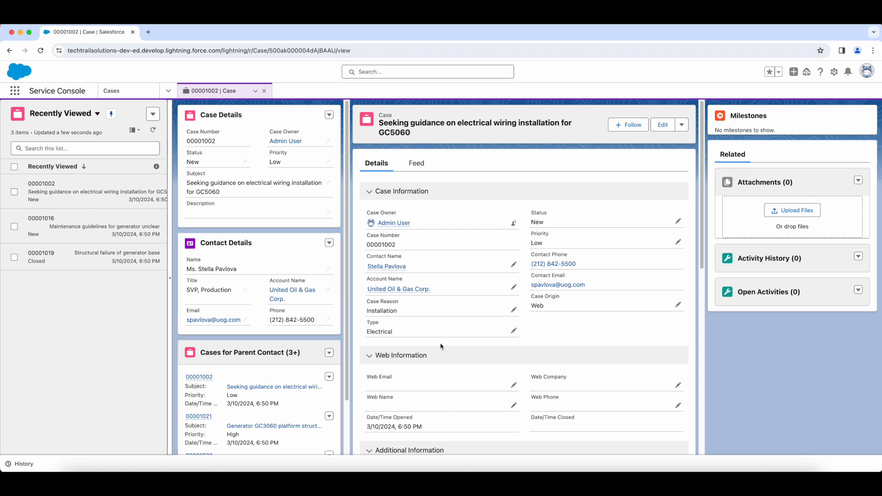
- Set the case's Type to Technical Support, save the record, and collapse and re-expand Dynamic Section
click(514, 331)
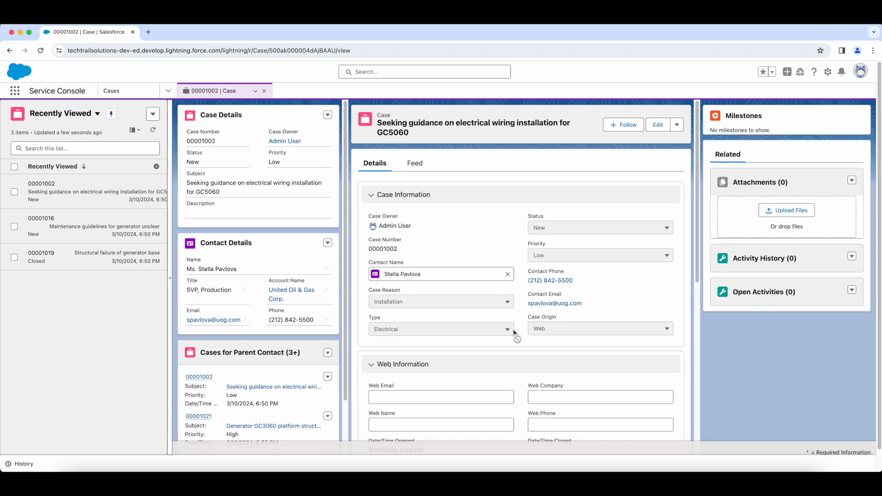
click(454, 362)
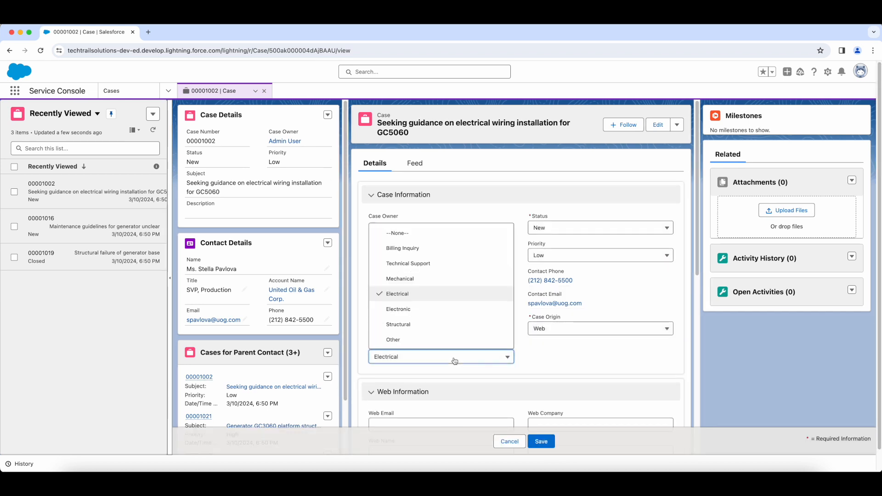
click(456, 265)
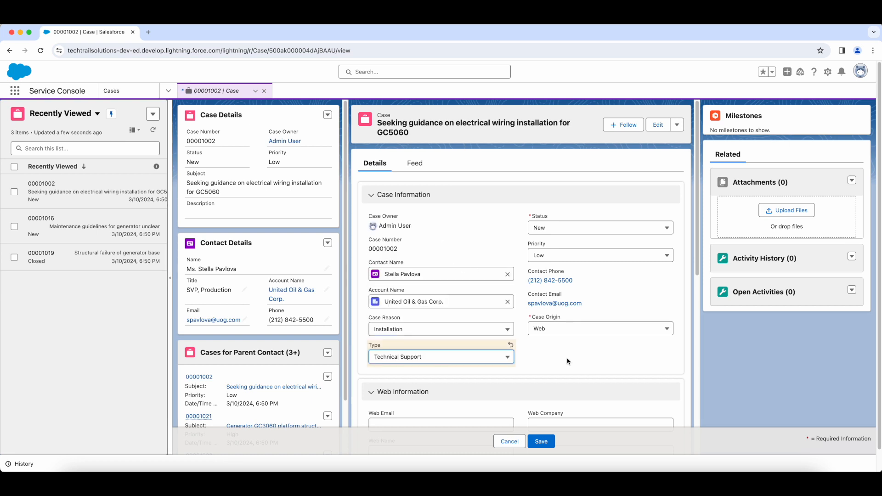
click(542, 442)
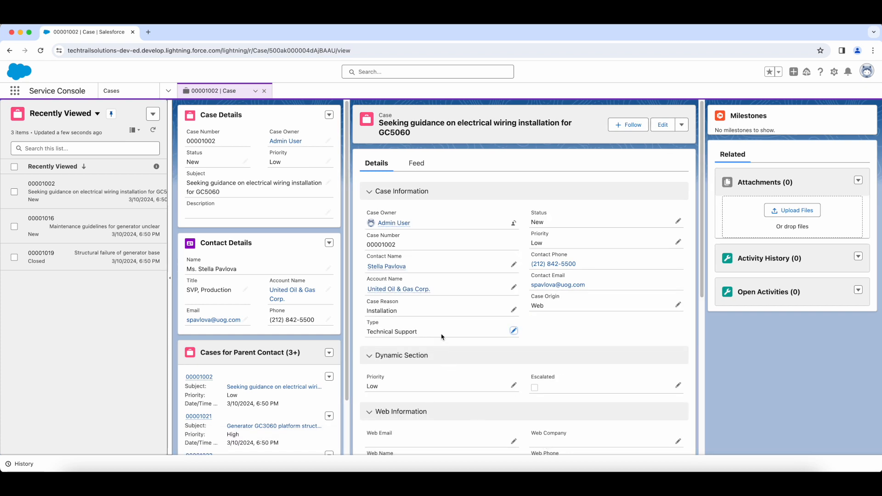
click(370, 357)
click(370, 357)
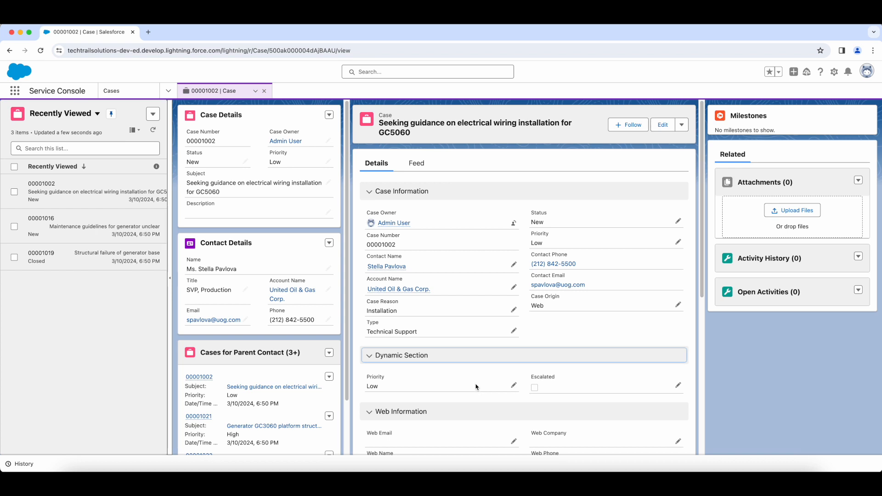
- Set the case's Type to Billing Inquiry and save the record
click(515, 332)
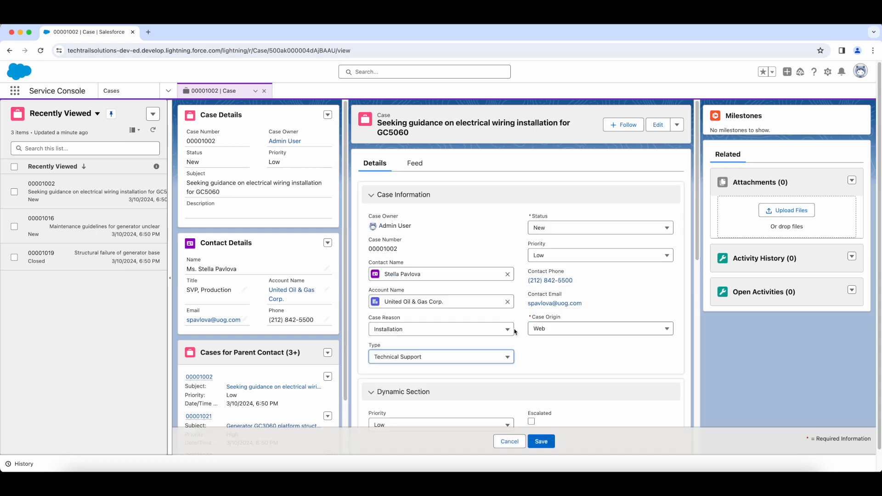
scroll(531, 354, down, 1)
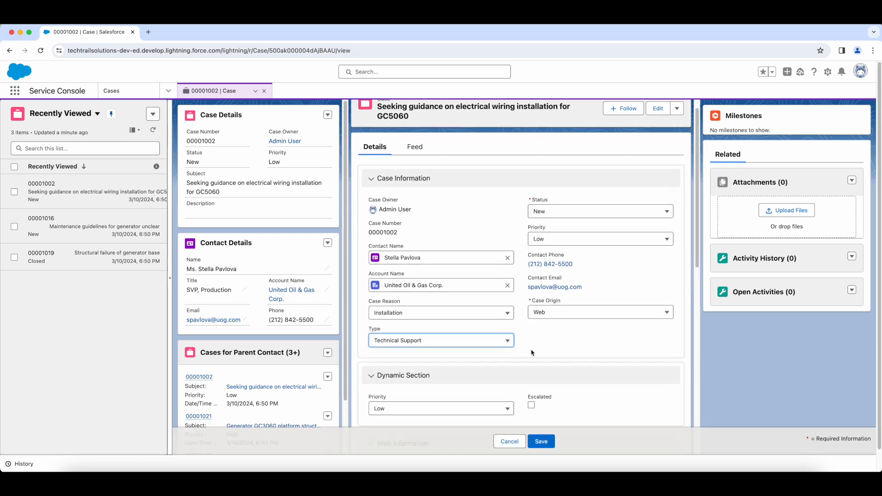
click(468, 340)
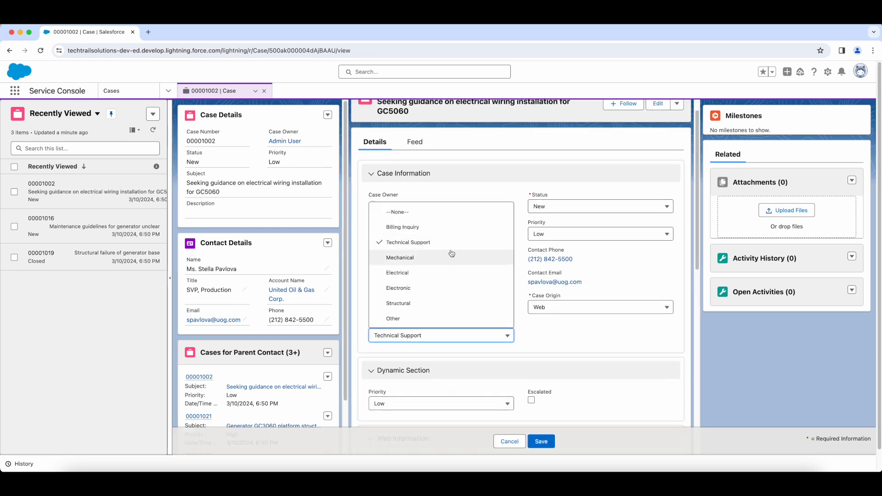
click(453, 231)
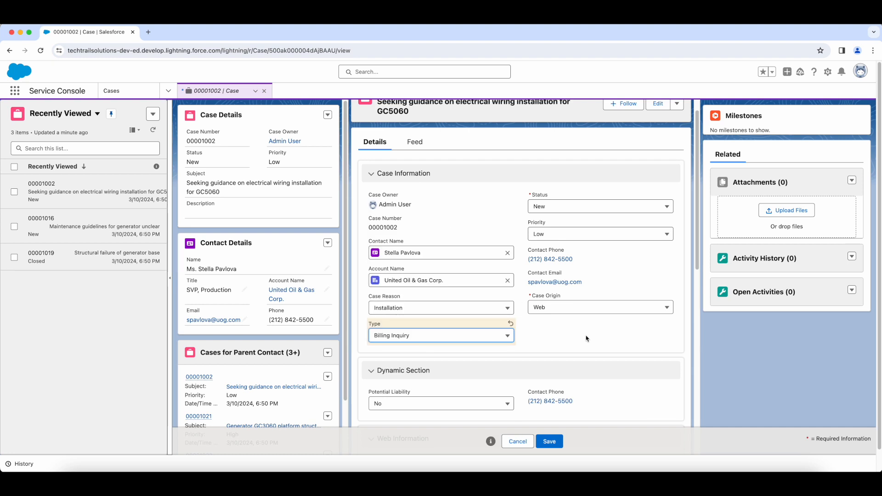
scroll(585, 338, down, 1)
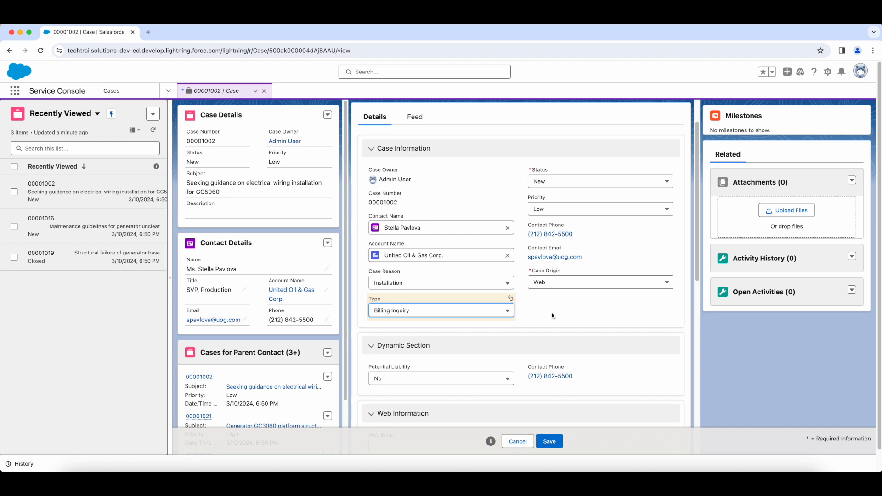
click(549, 442)
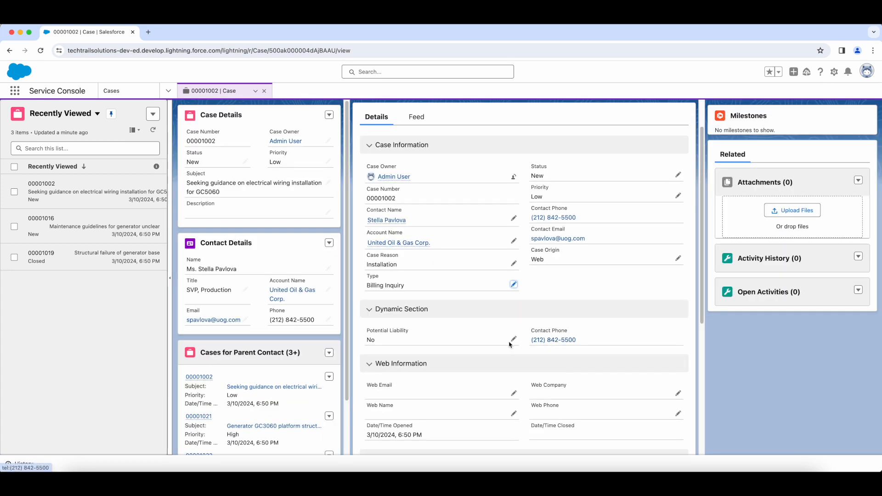